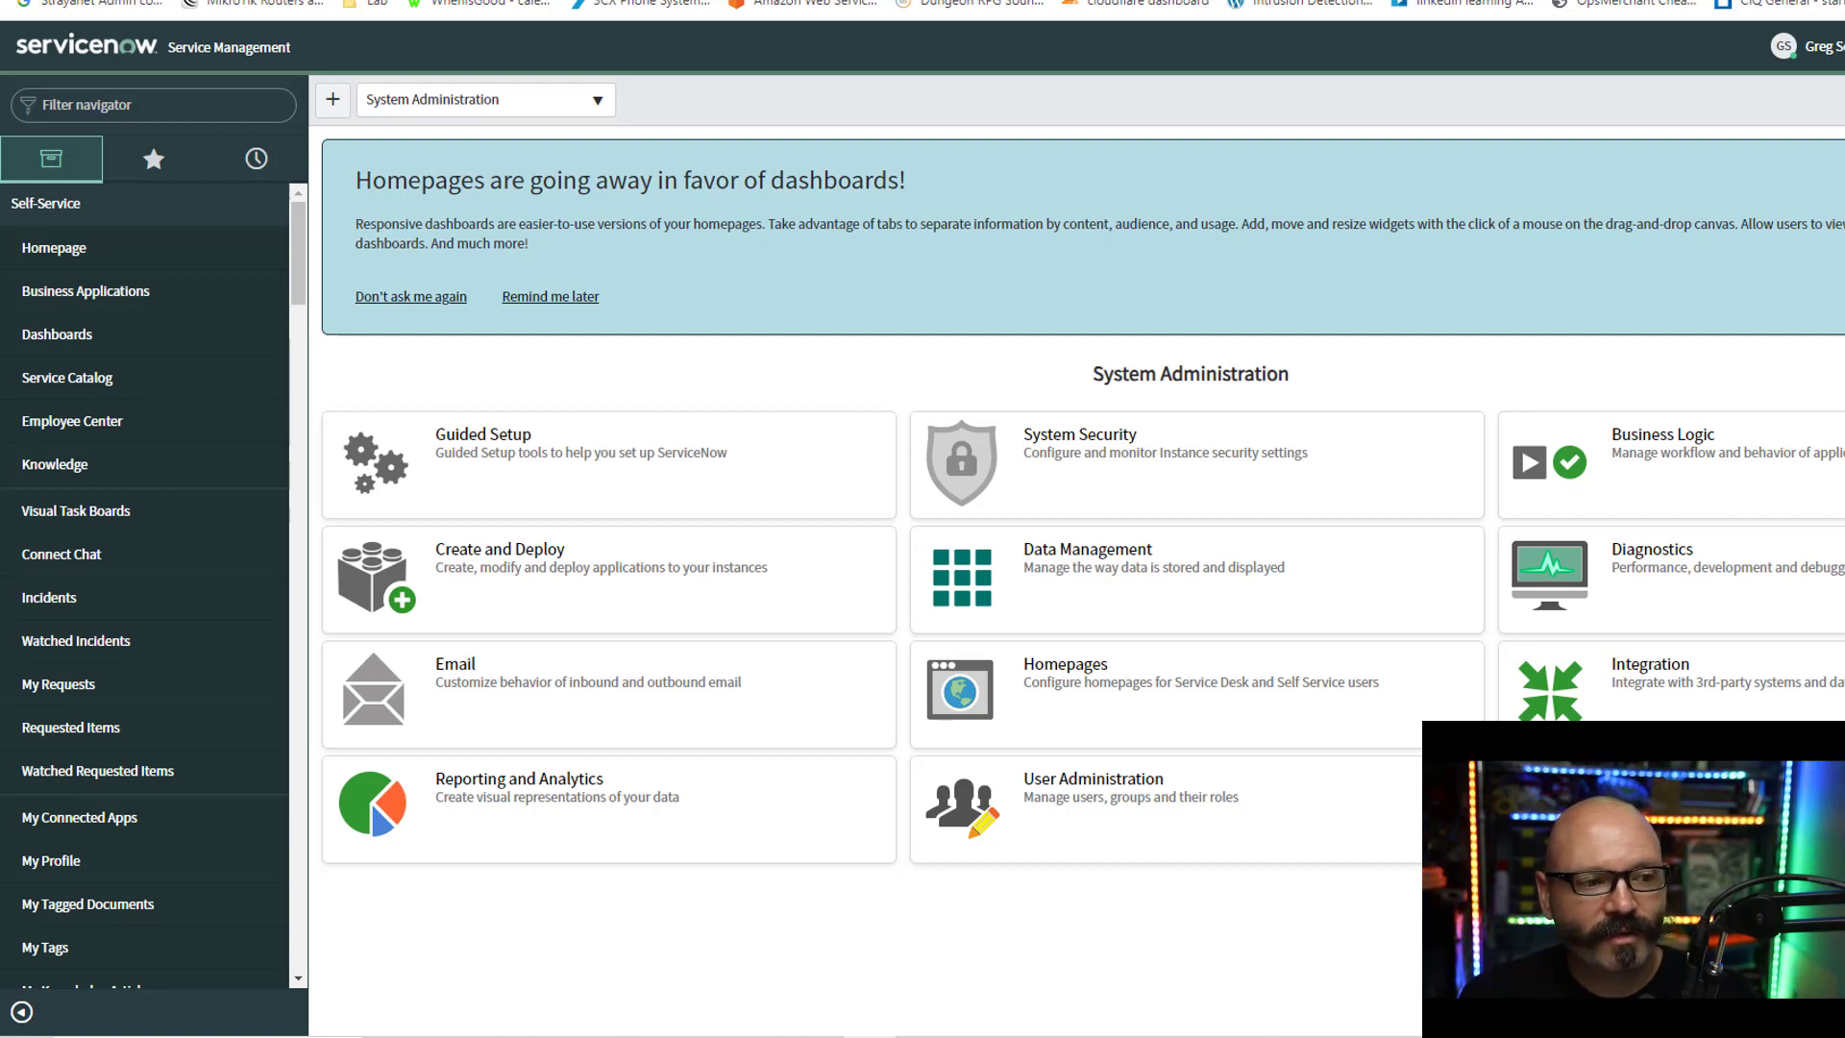
# - Open the VMWare VM Ansible item requiring approval from the Service Catalog and name the new VM NewVM19
pyautogui.click(72, 378)
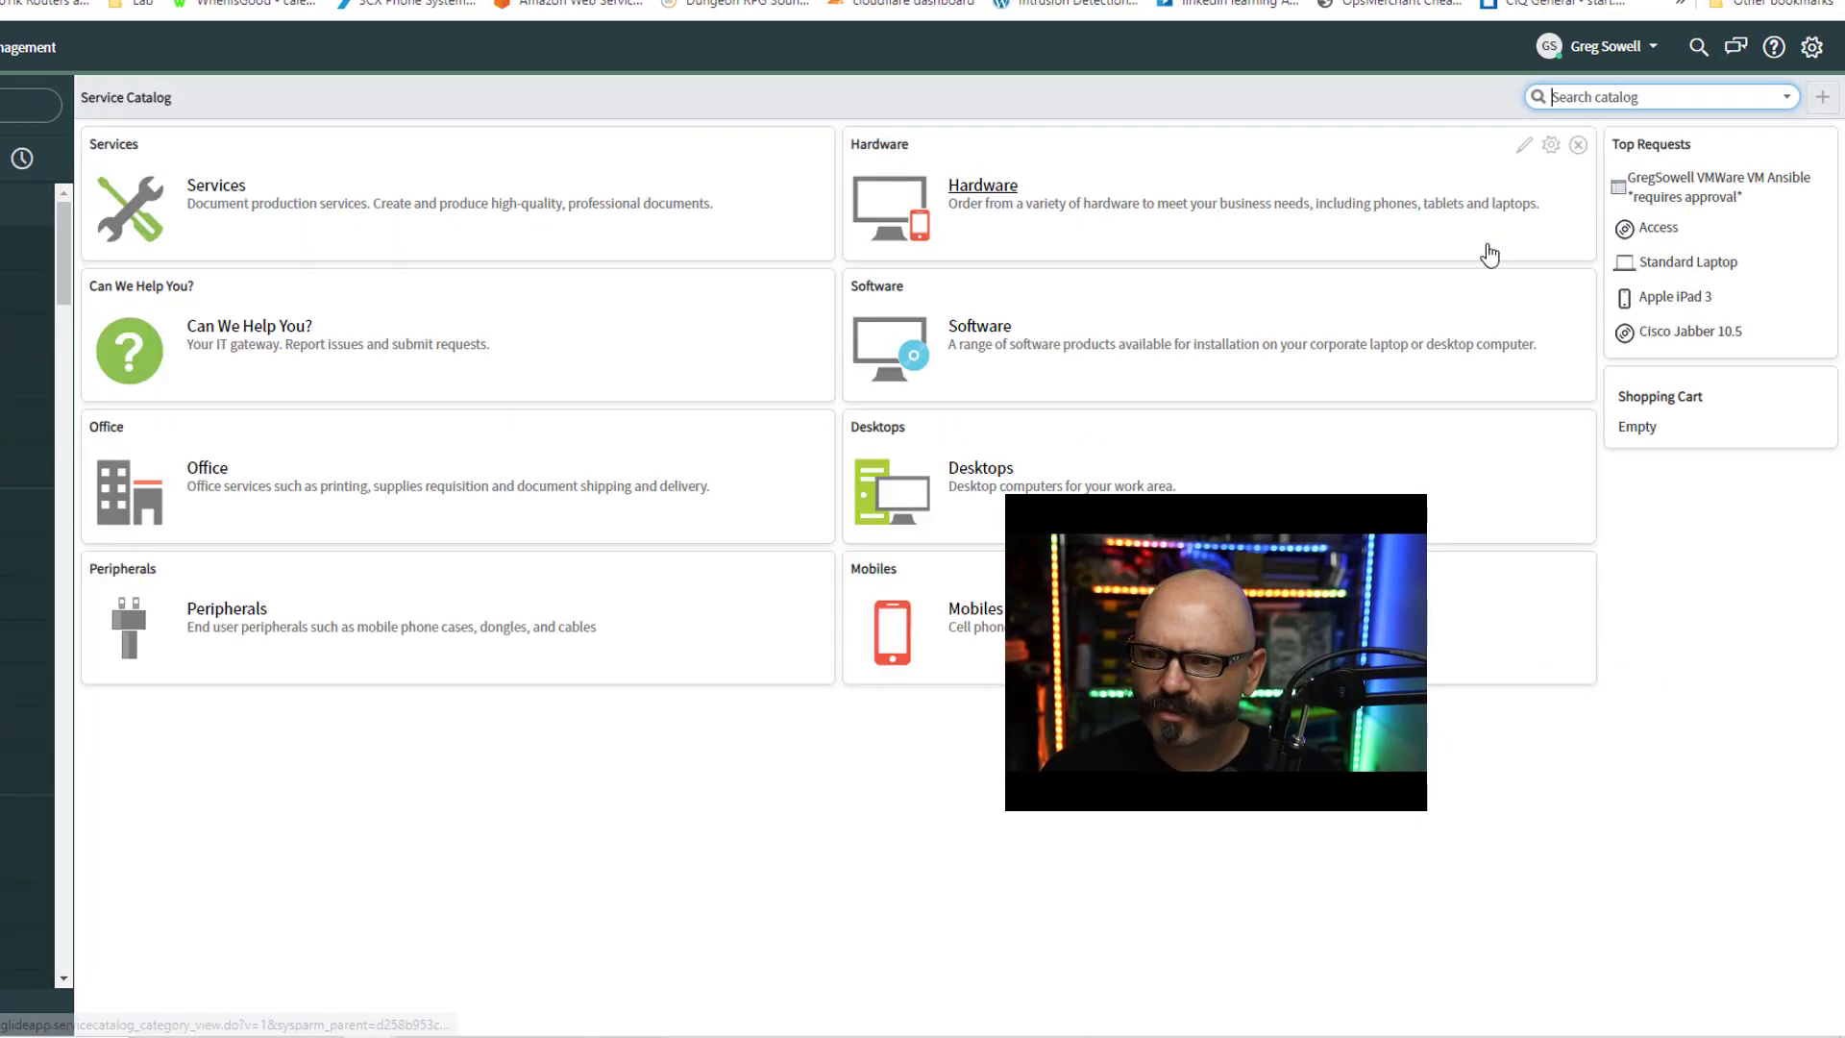
pyautogui.click(1720, 187)
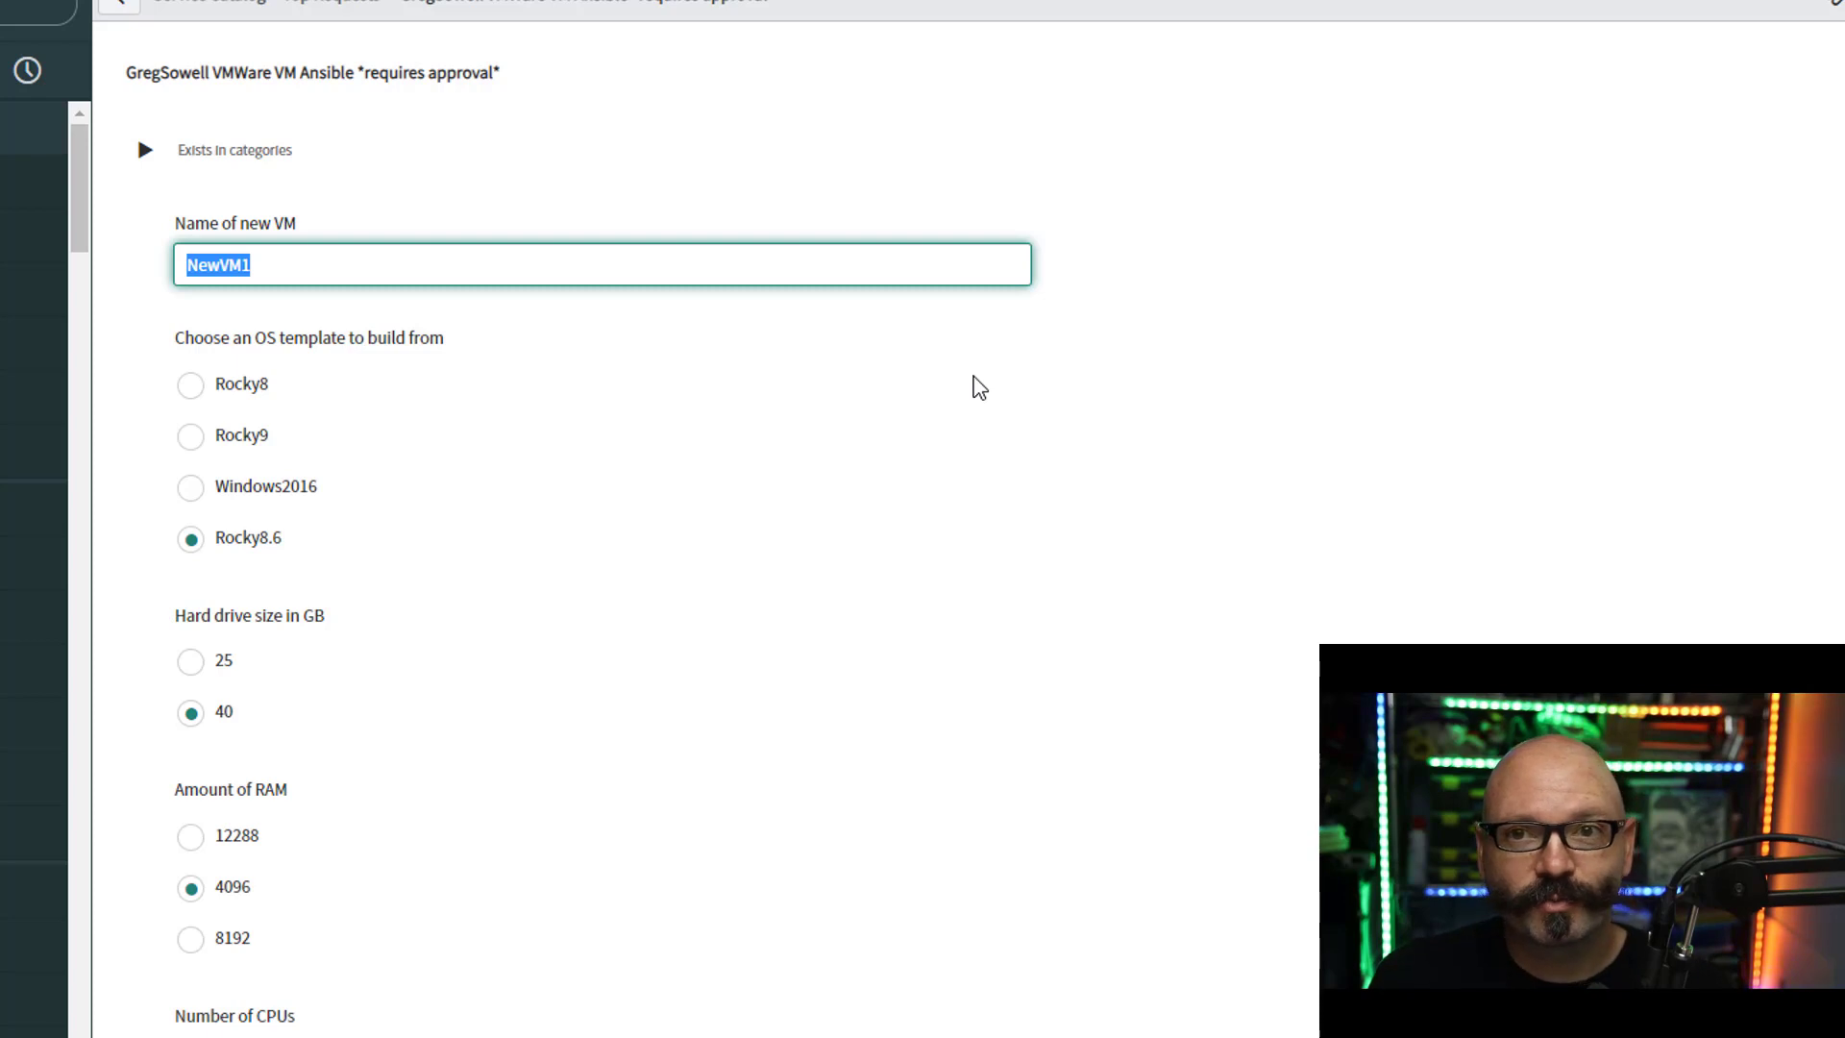
pyautogui.click(479, 275)
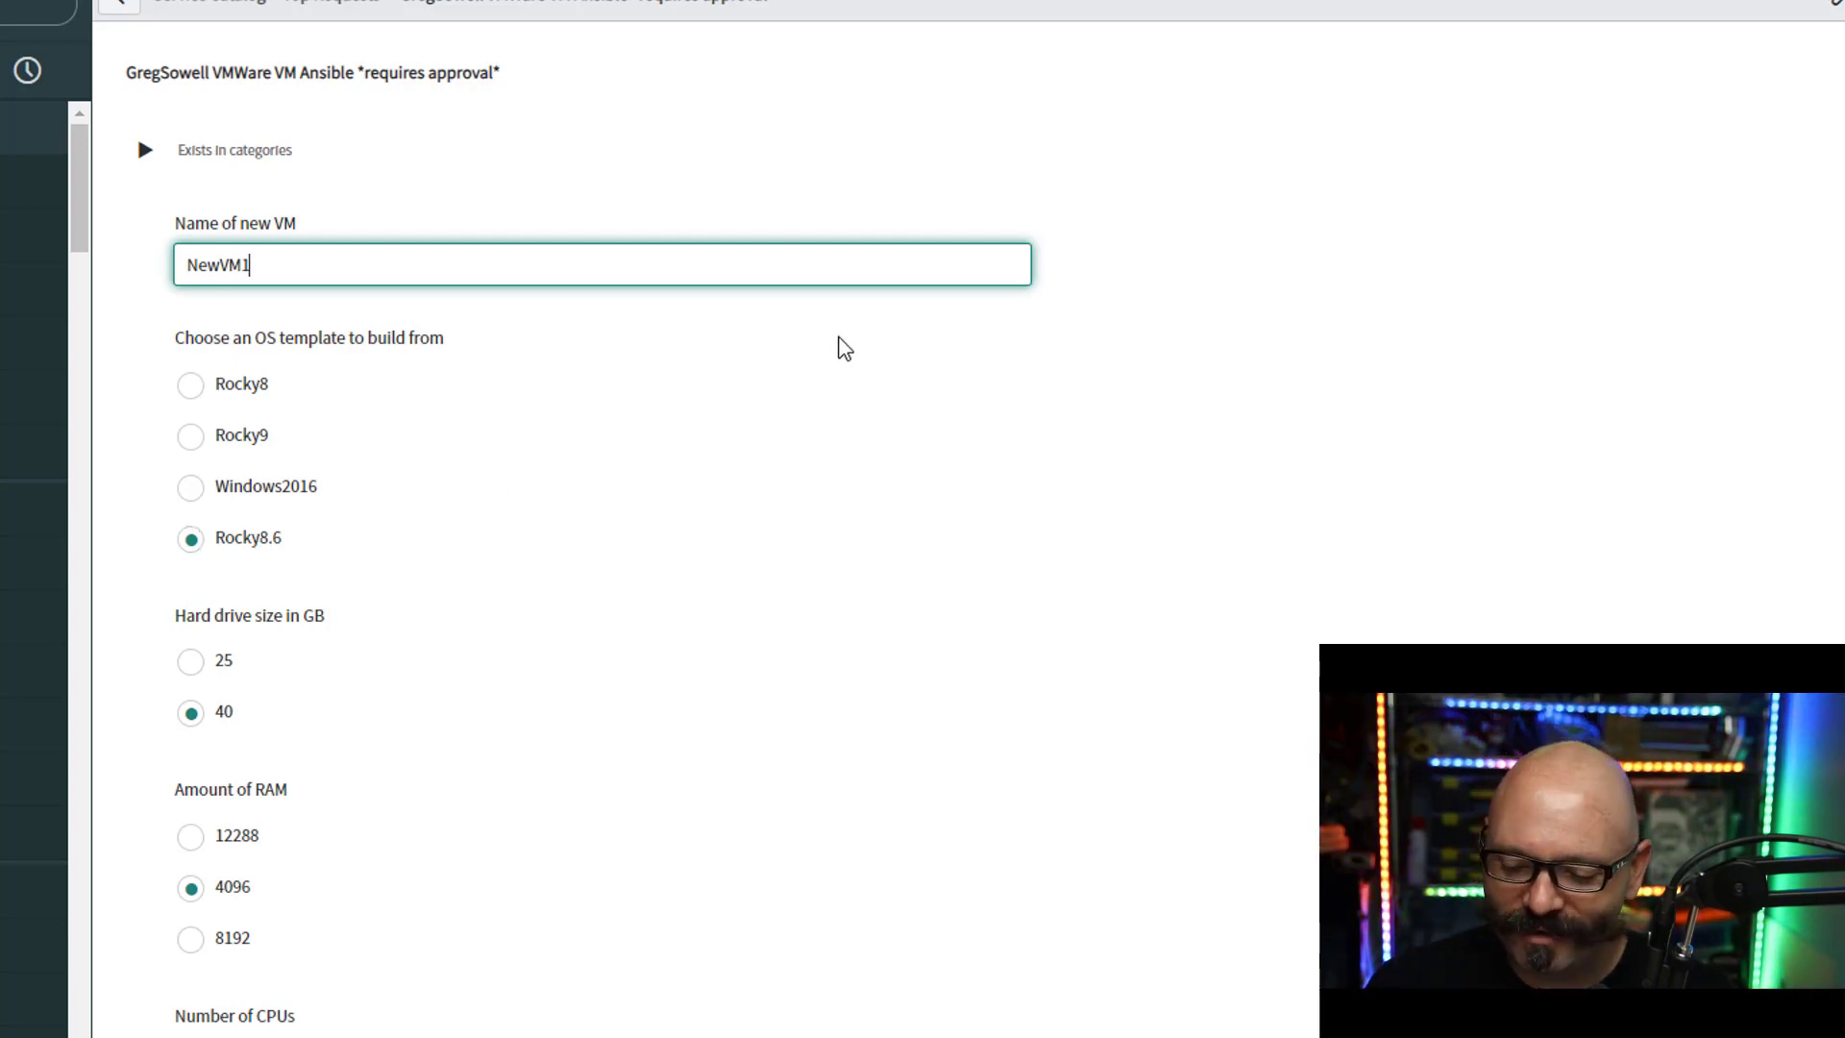
pyautogui.write('9')
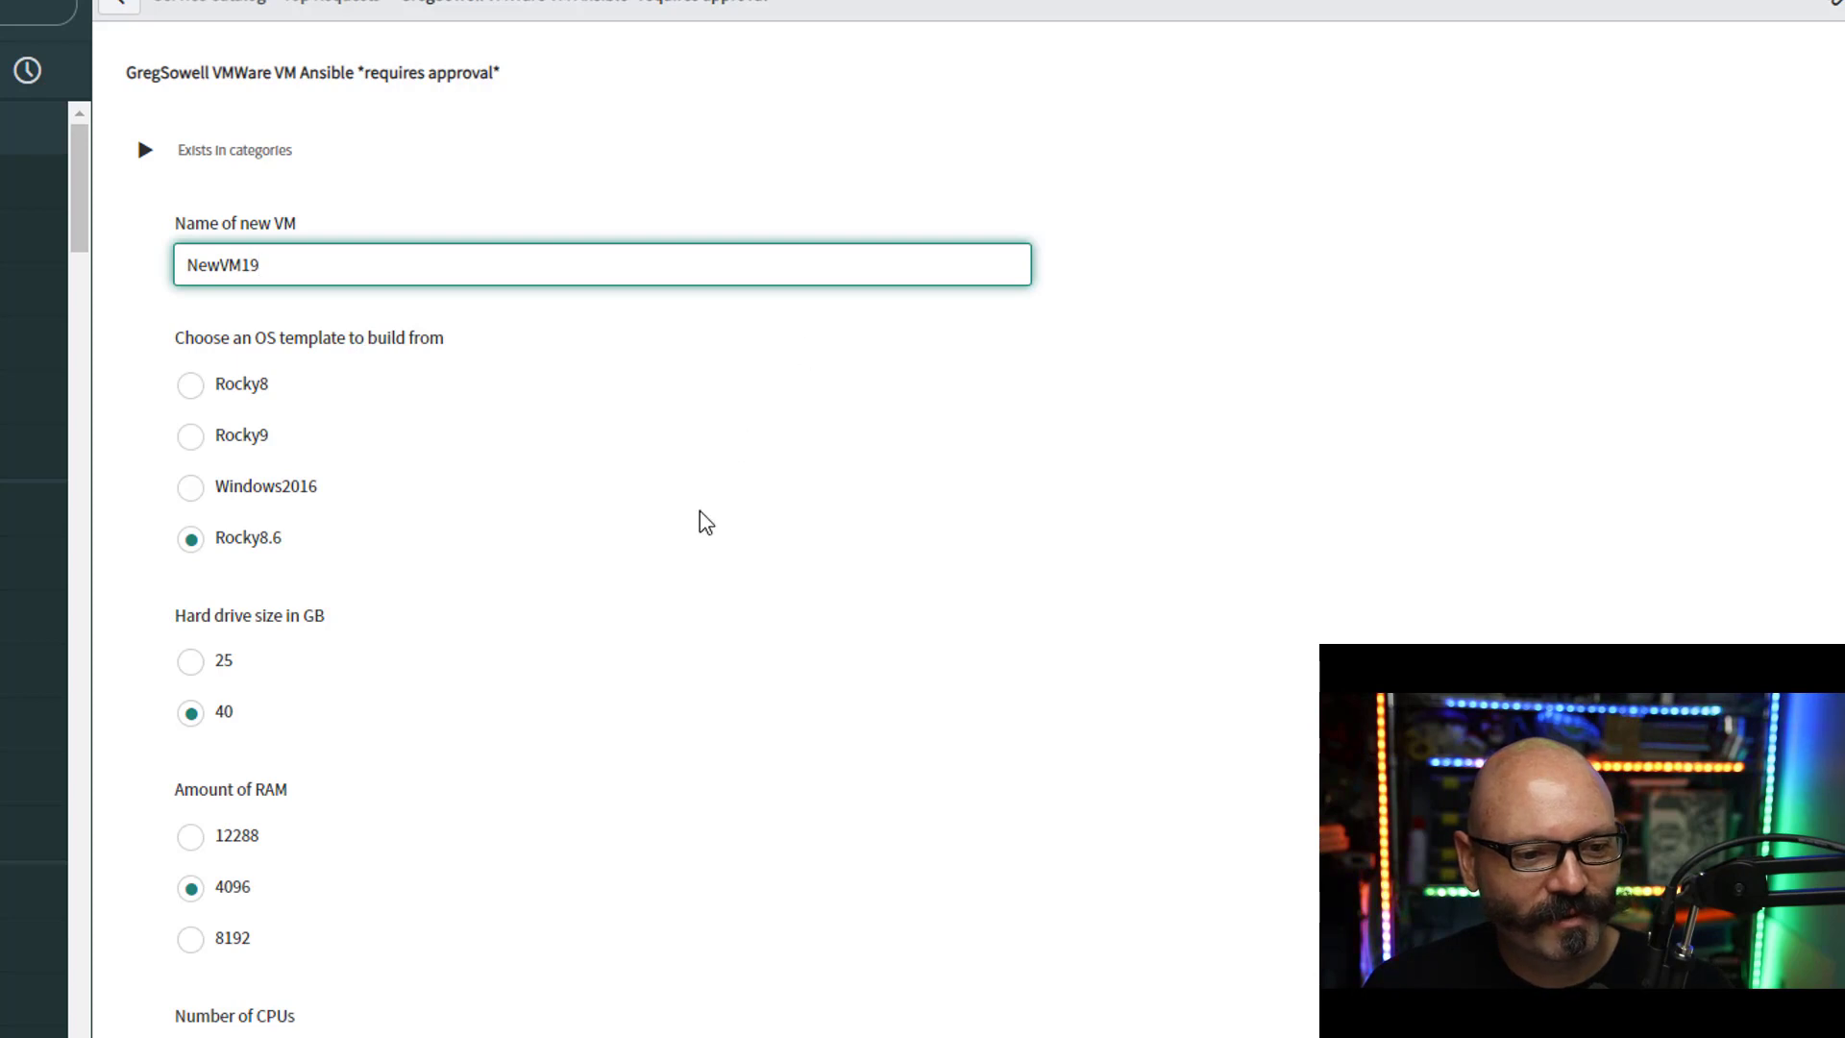
# - Review the remaining VM settings on the request form and order the item
pyautogui.scroll(-2, 626, 477)
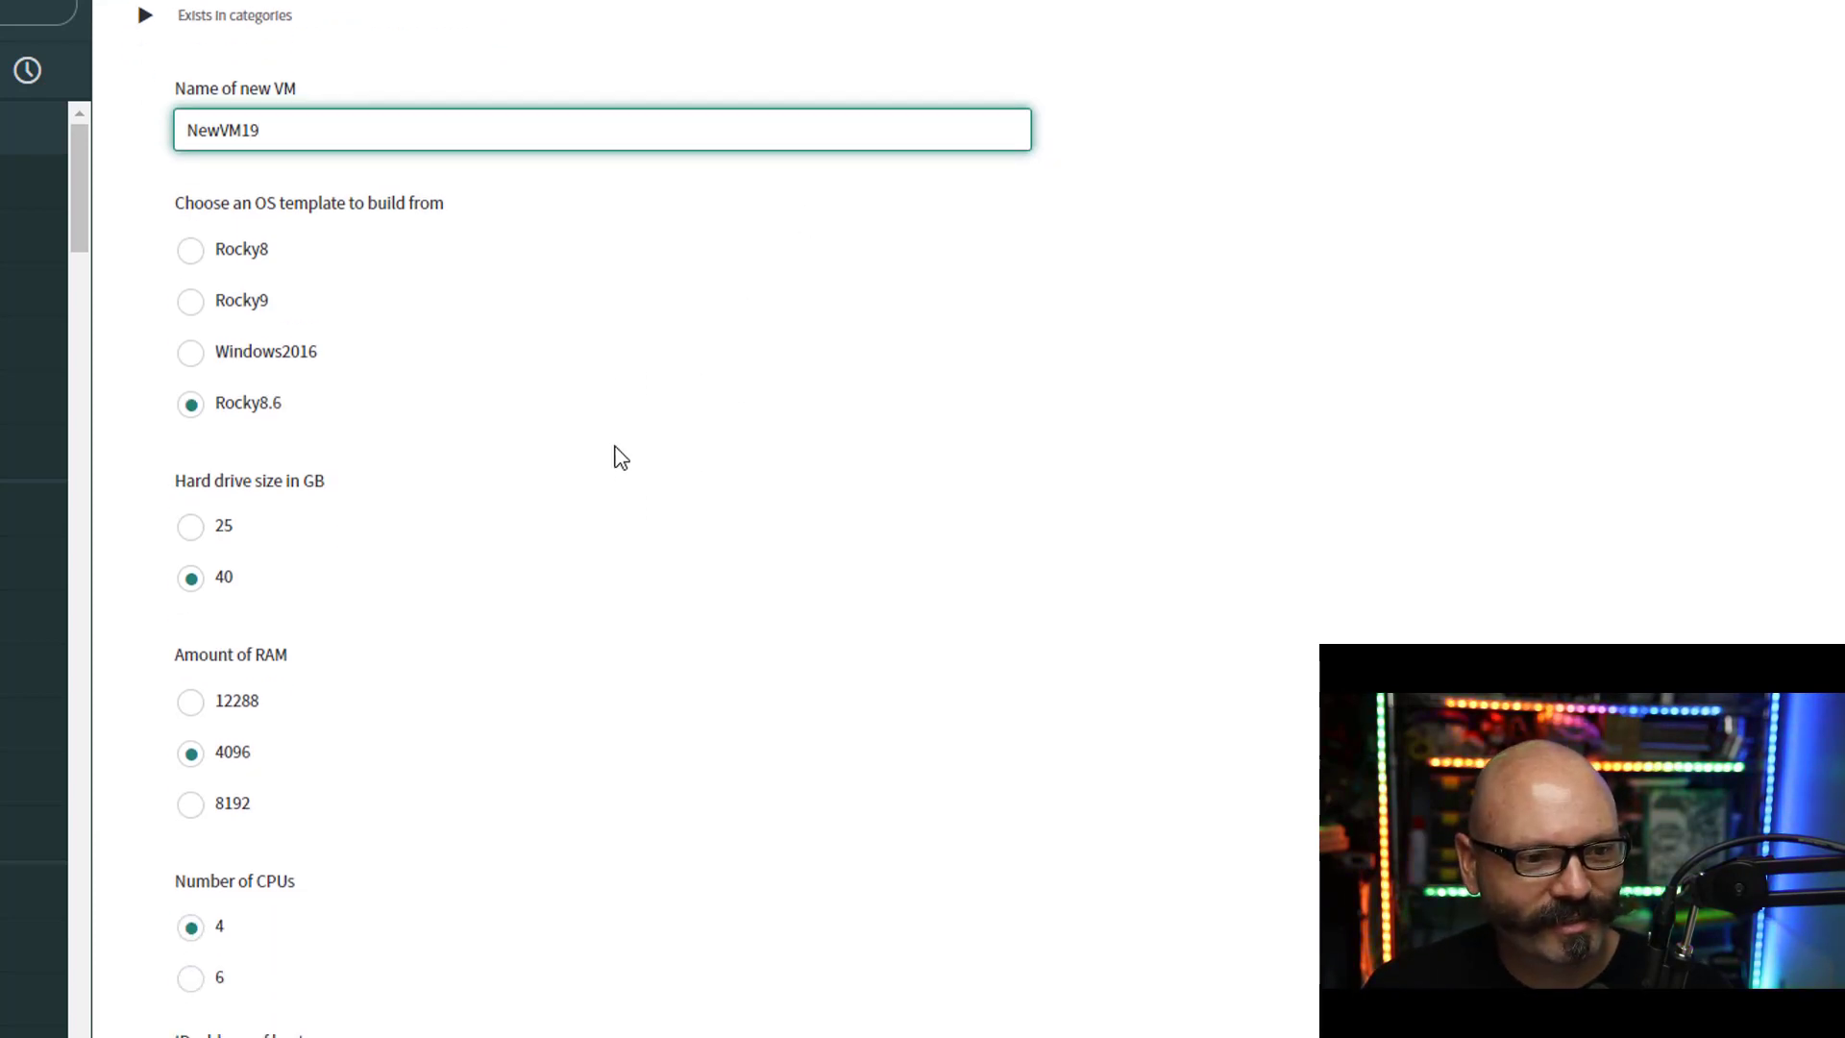
pyautogui.scroll(-5, 458, 542)
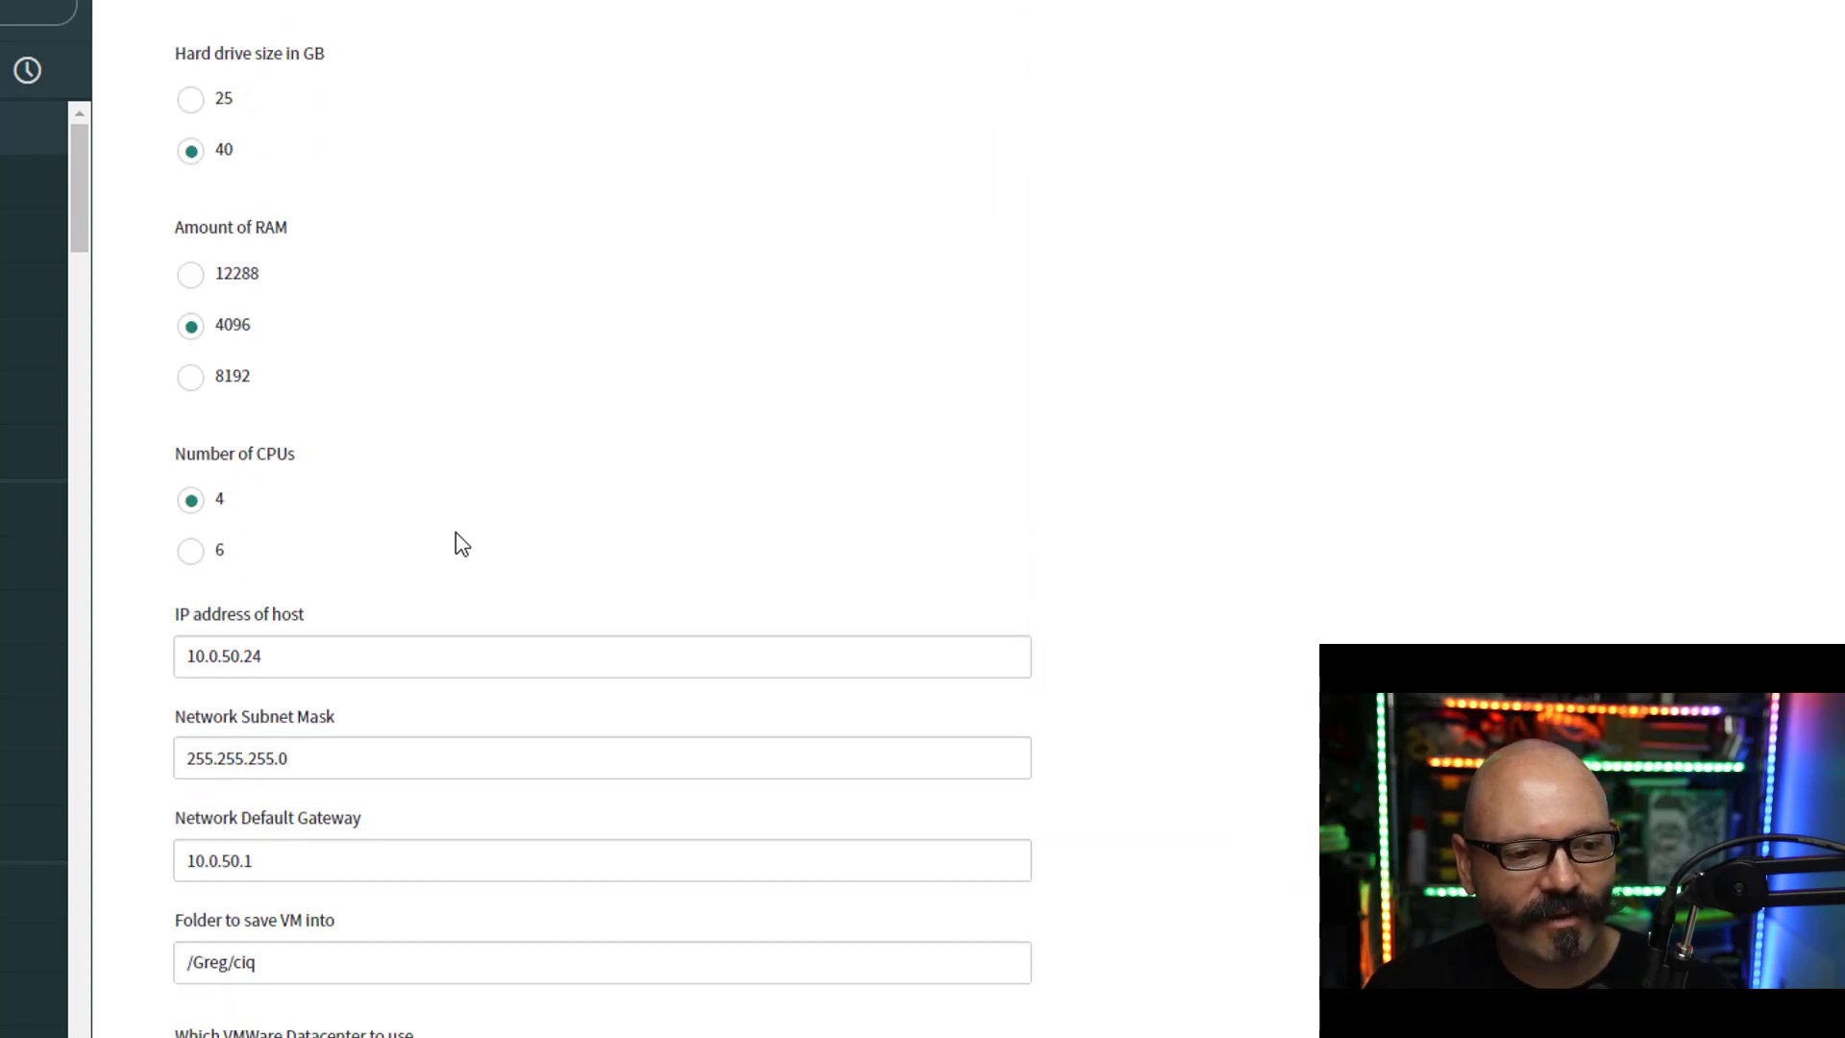
pyautogui.scroll(7, 547, 562)
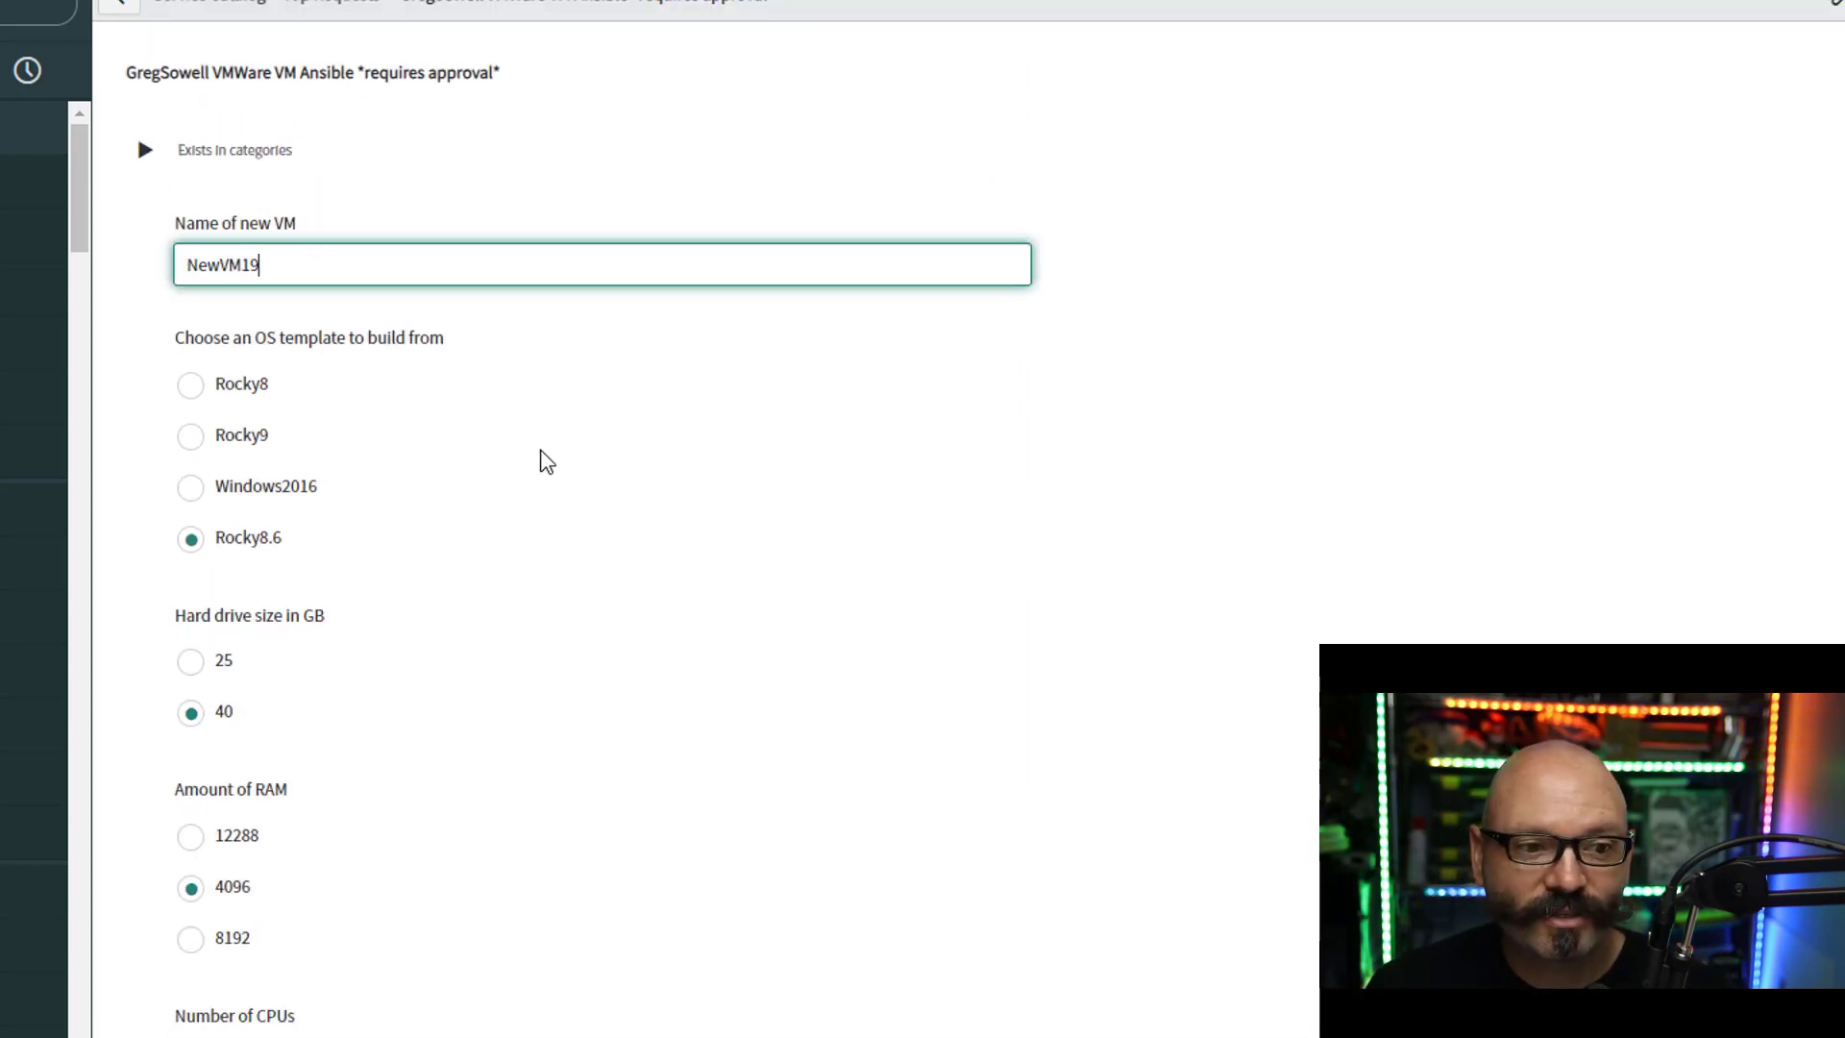
pyautogui.scroll(-6, 477, 375)
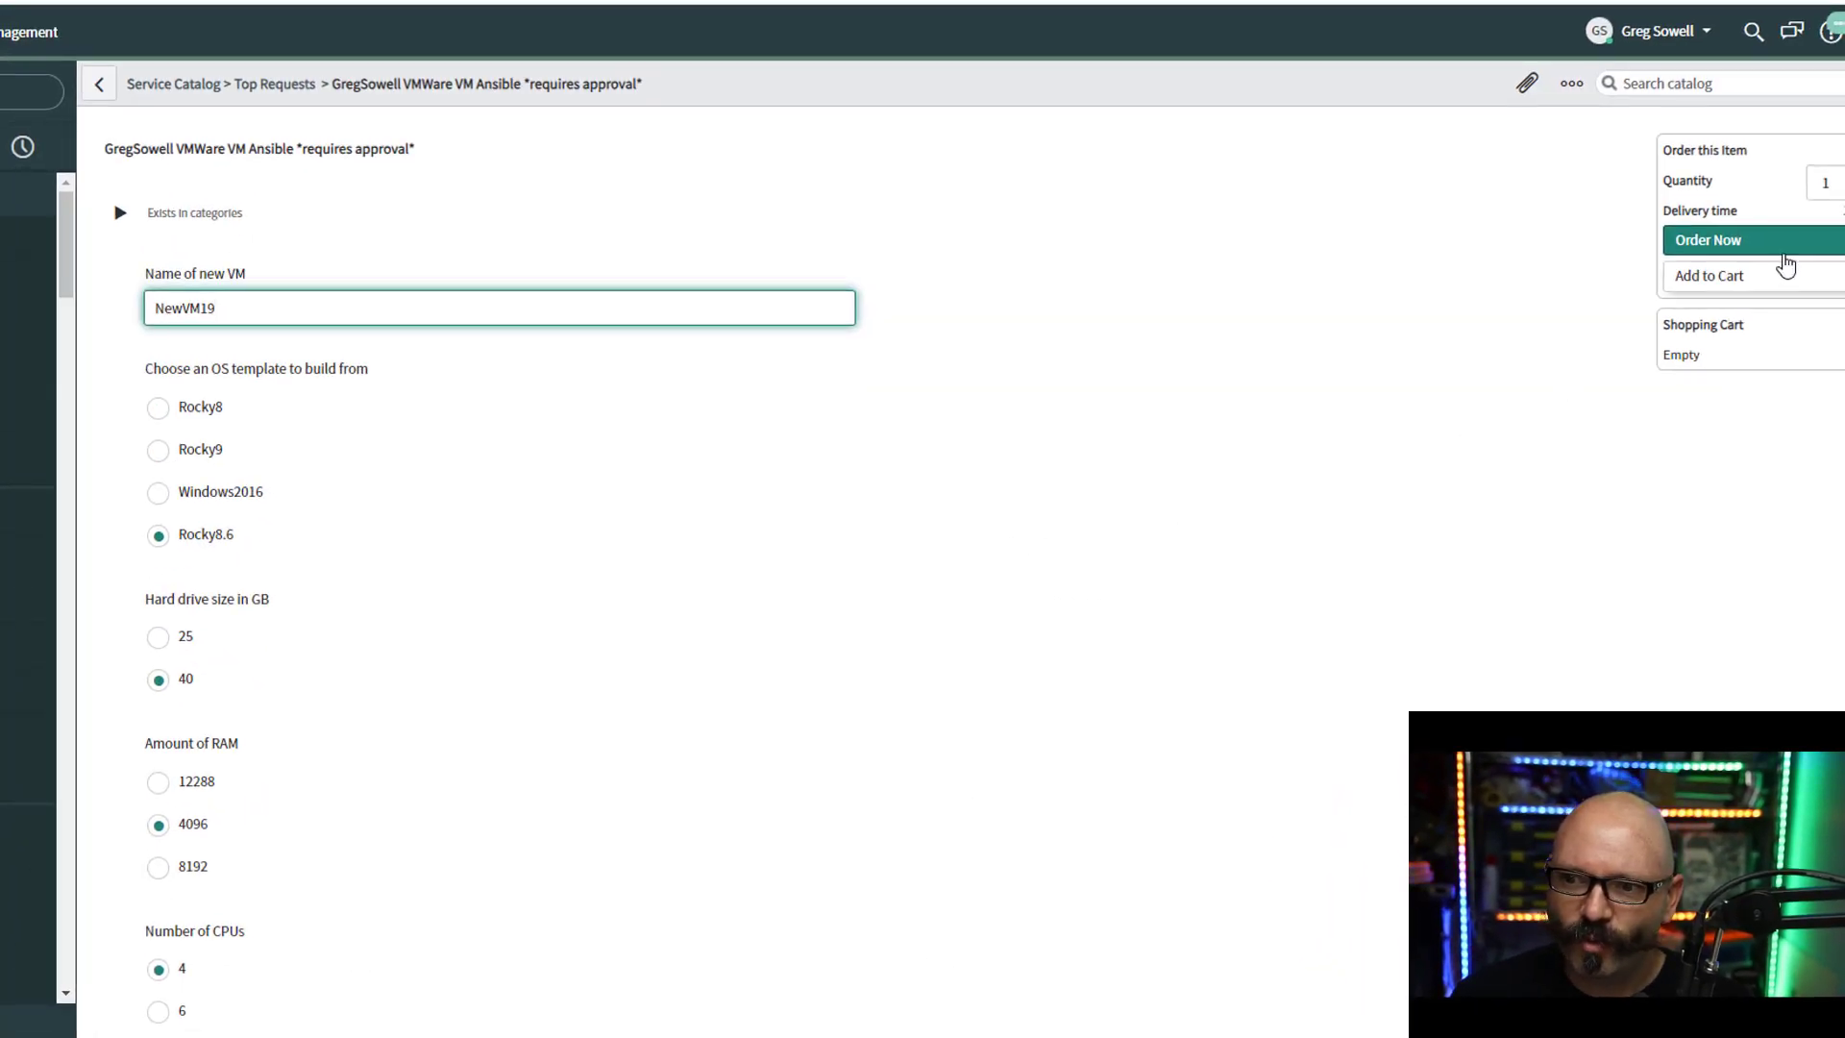
pyautogui.click(1782, 254)
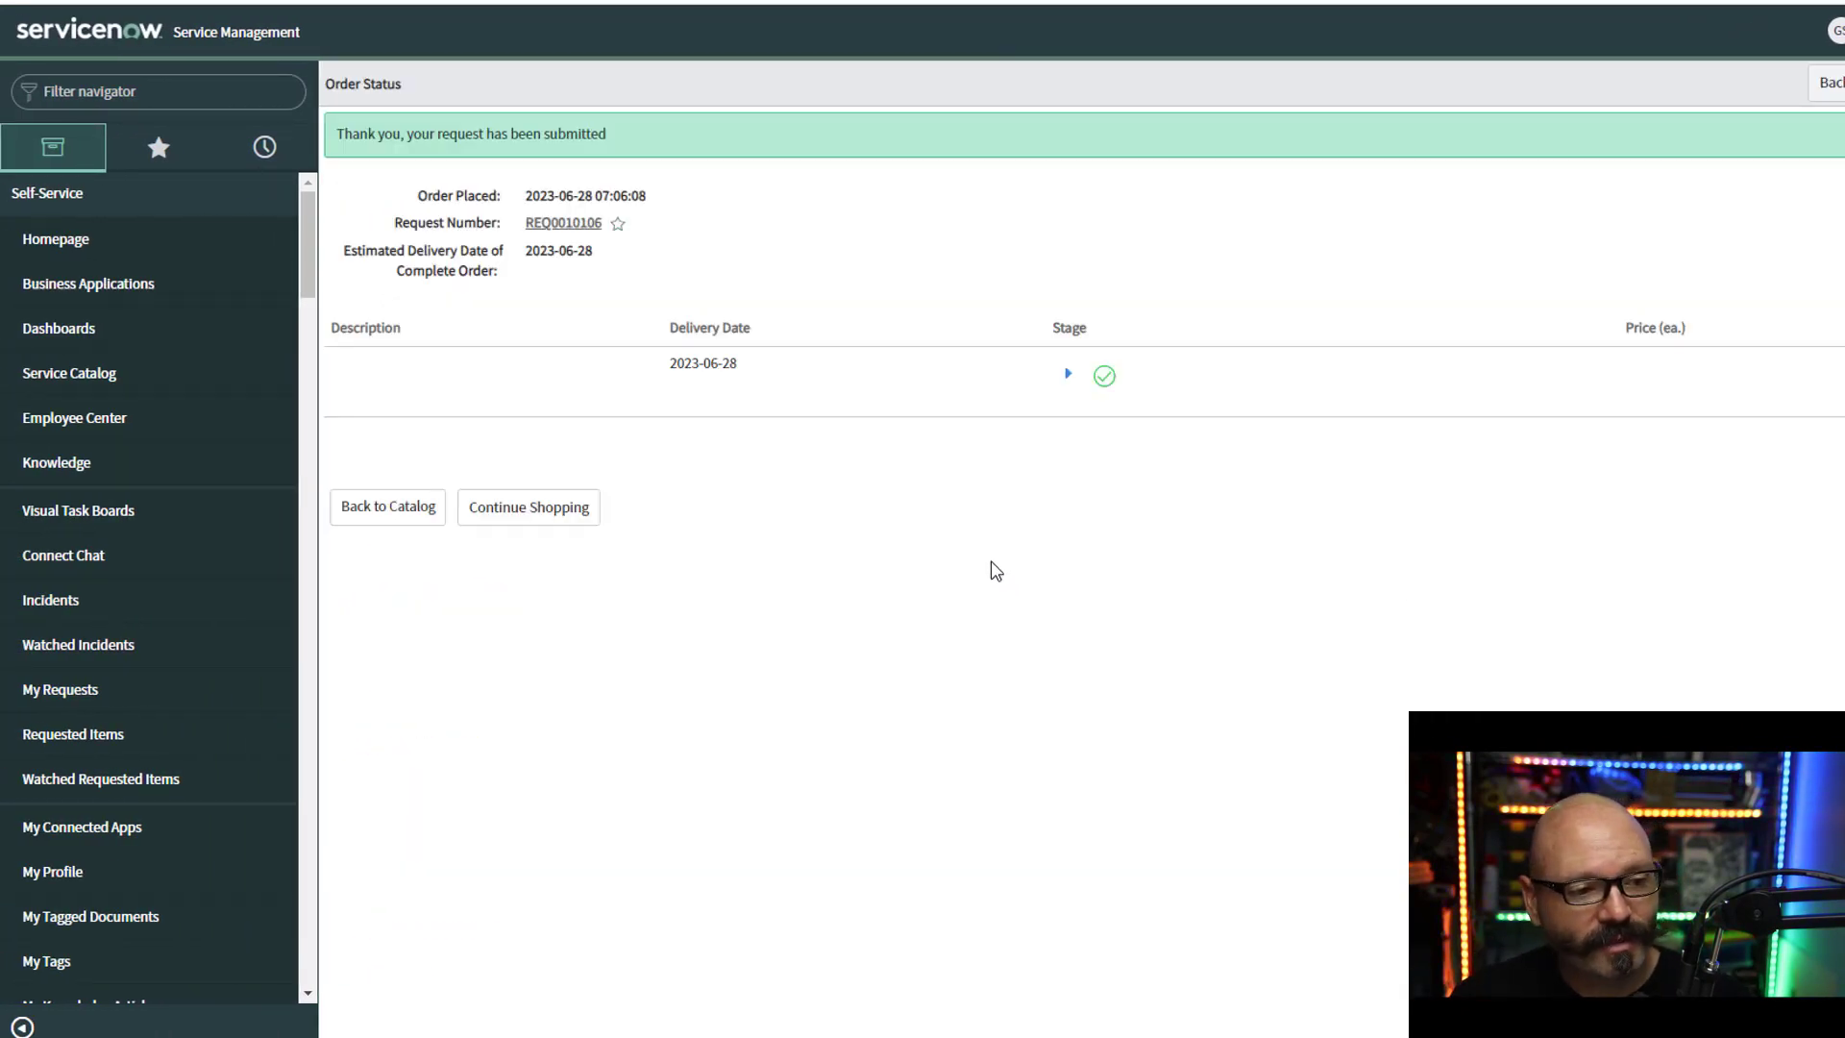
# - Open the newest requested item and switch its form from the Self Service view to the full view with variables
pyautogui.click(87, 736)
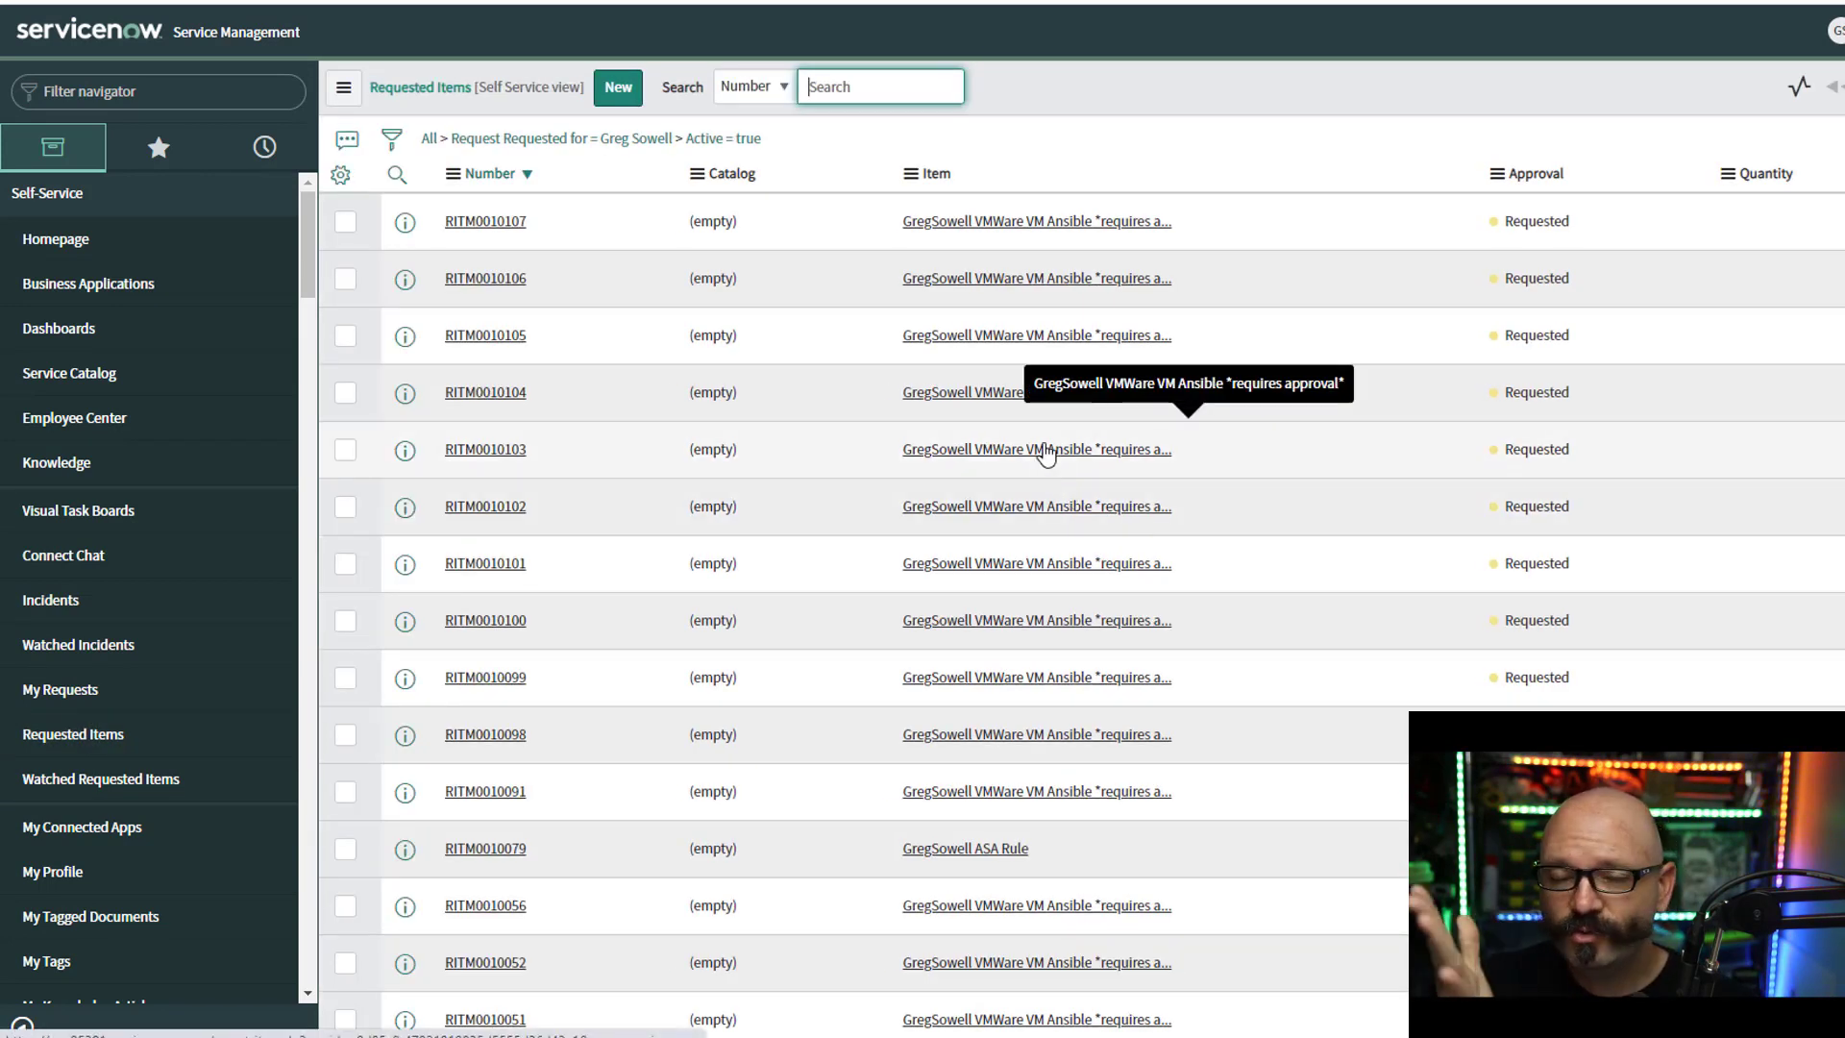
pyautogui.click(501, 230)
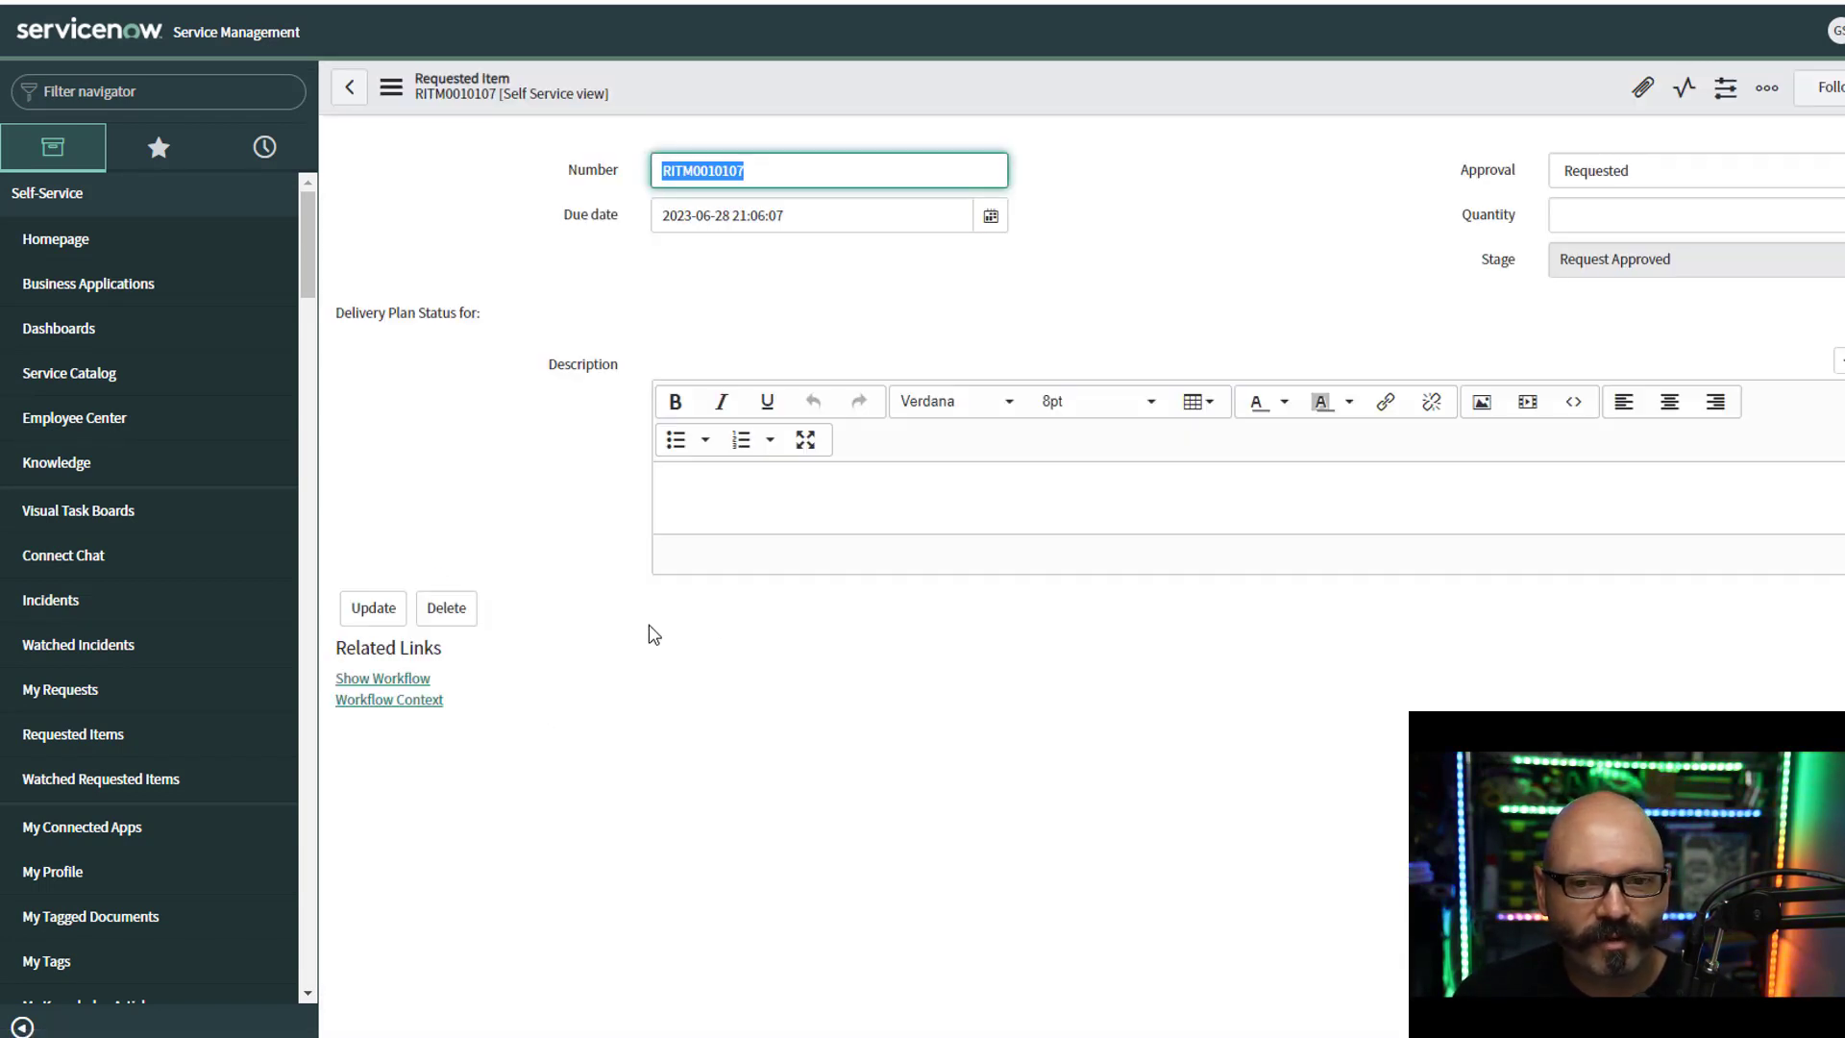
pyautogui.click(391, 86)
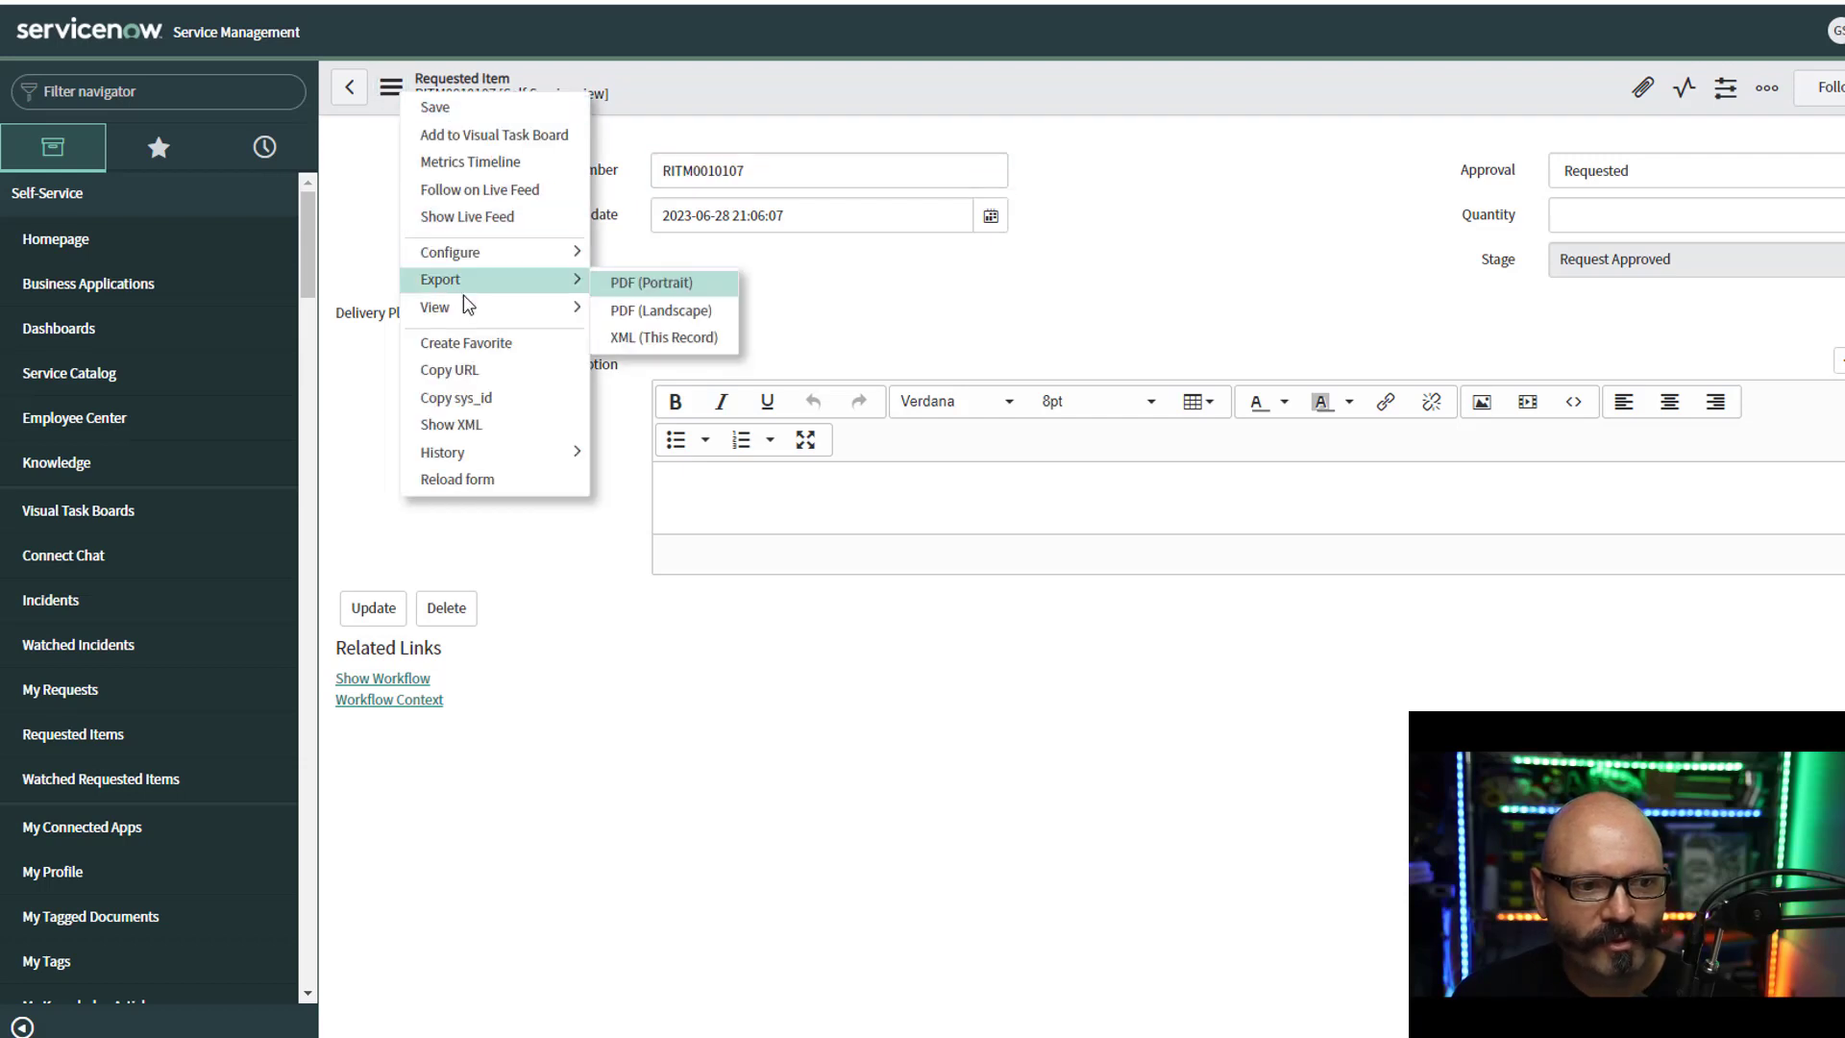
pyautogui.moveTo(468, 306)
pyautogui.click(642, 336)
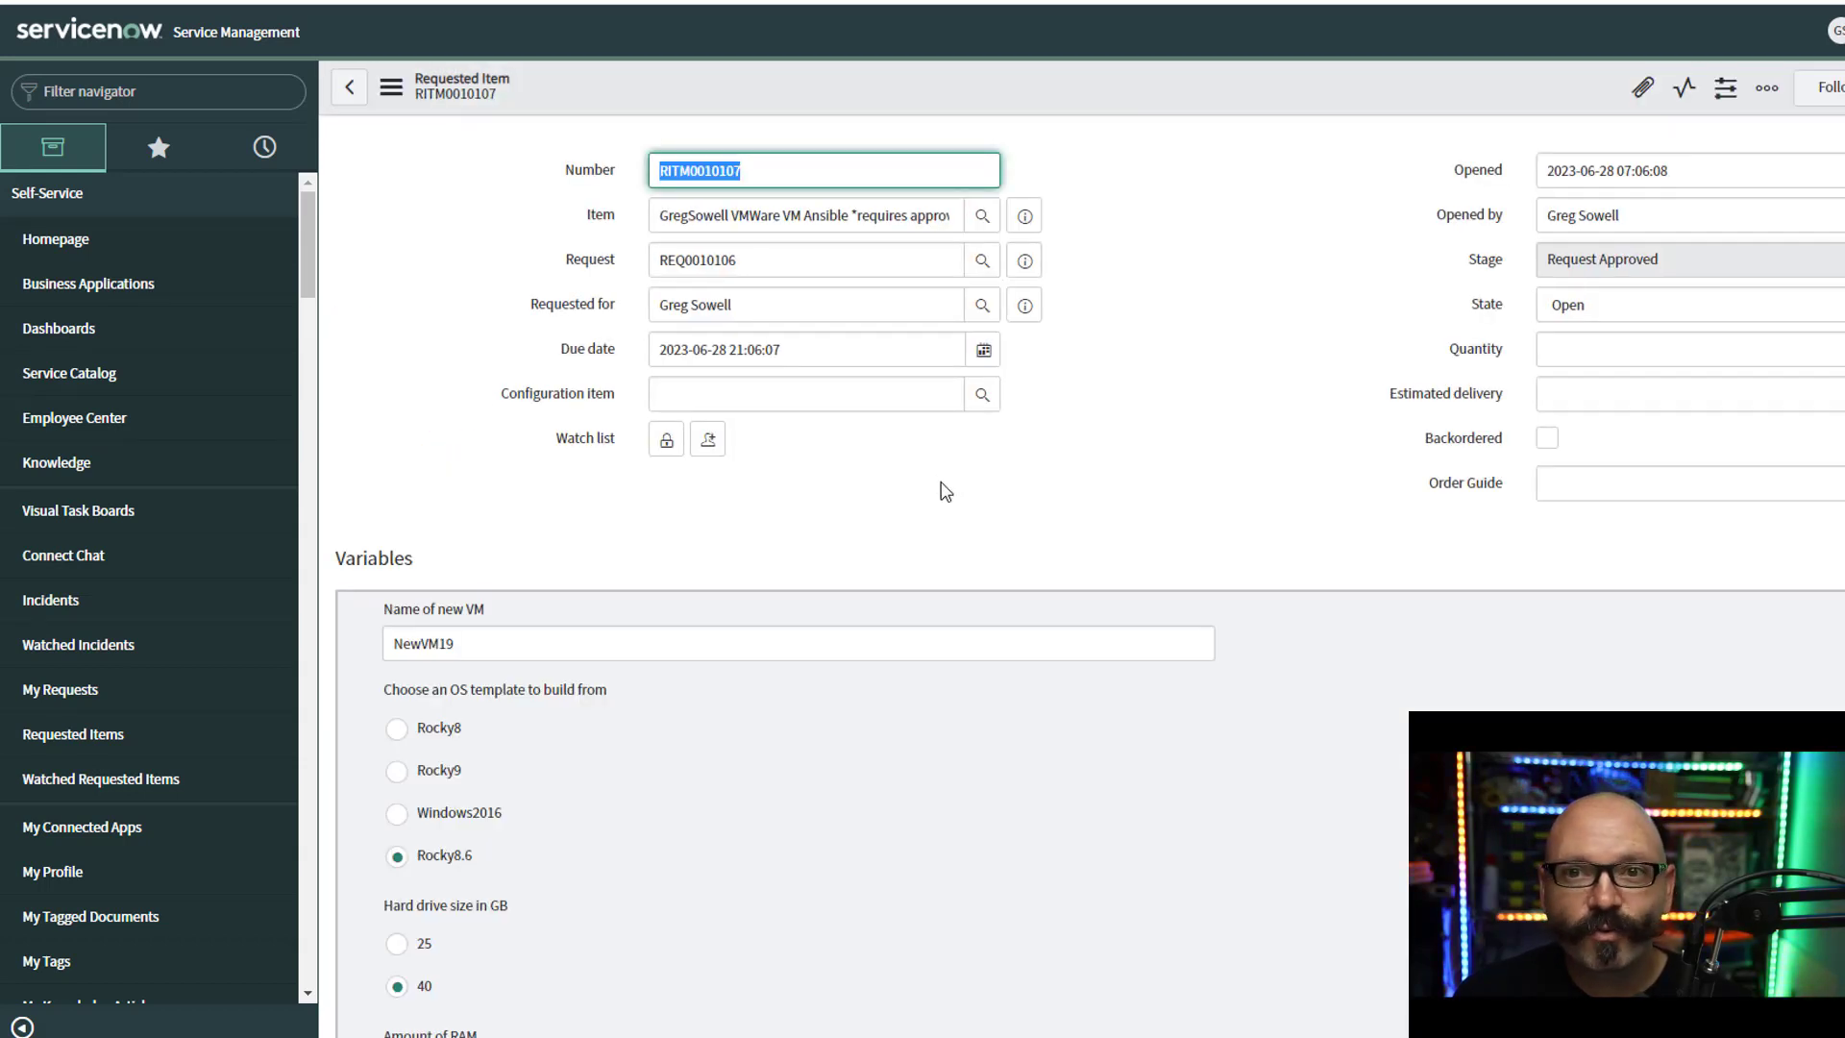
# - Approve the first approver's pending entry in the requested item's approvers list
pyautogui.scroll(-15, 945, 491)
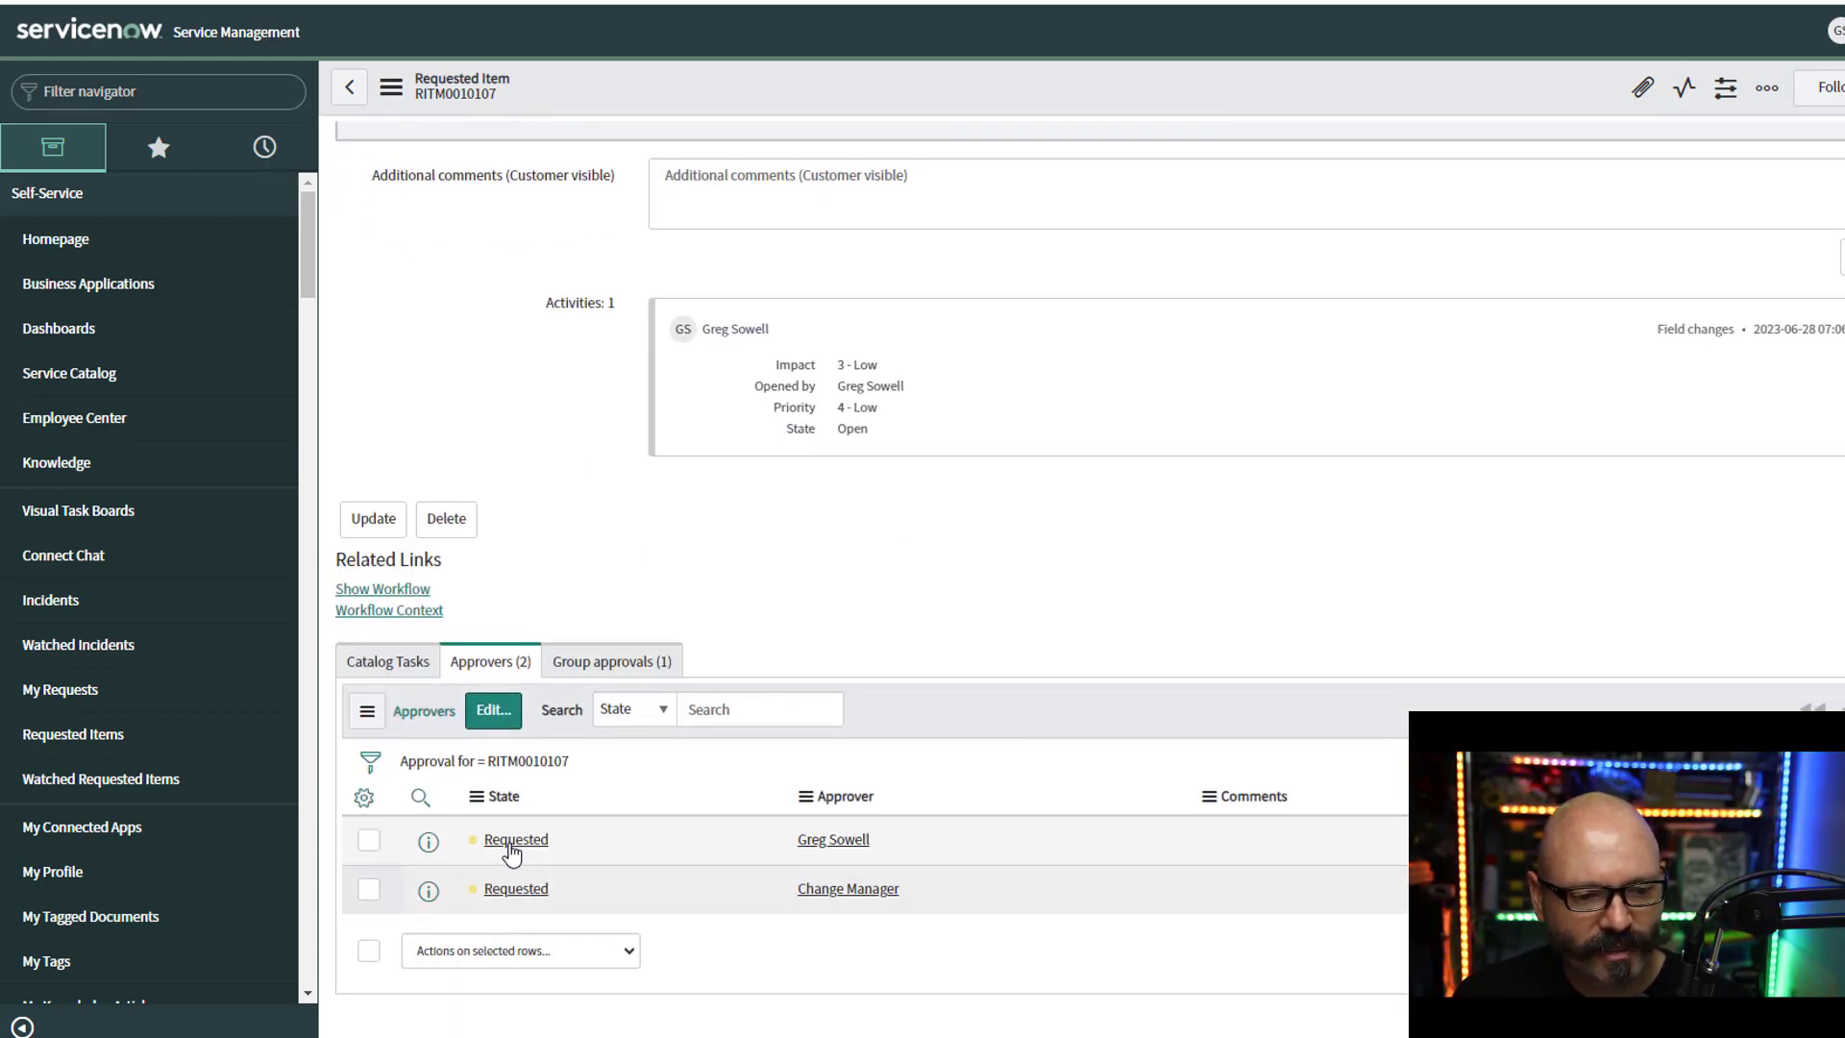
pyautogui.click(368, 839)
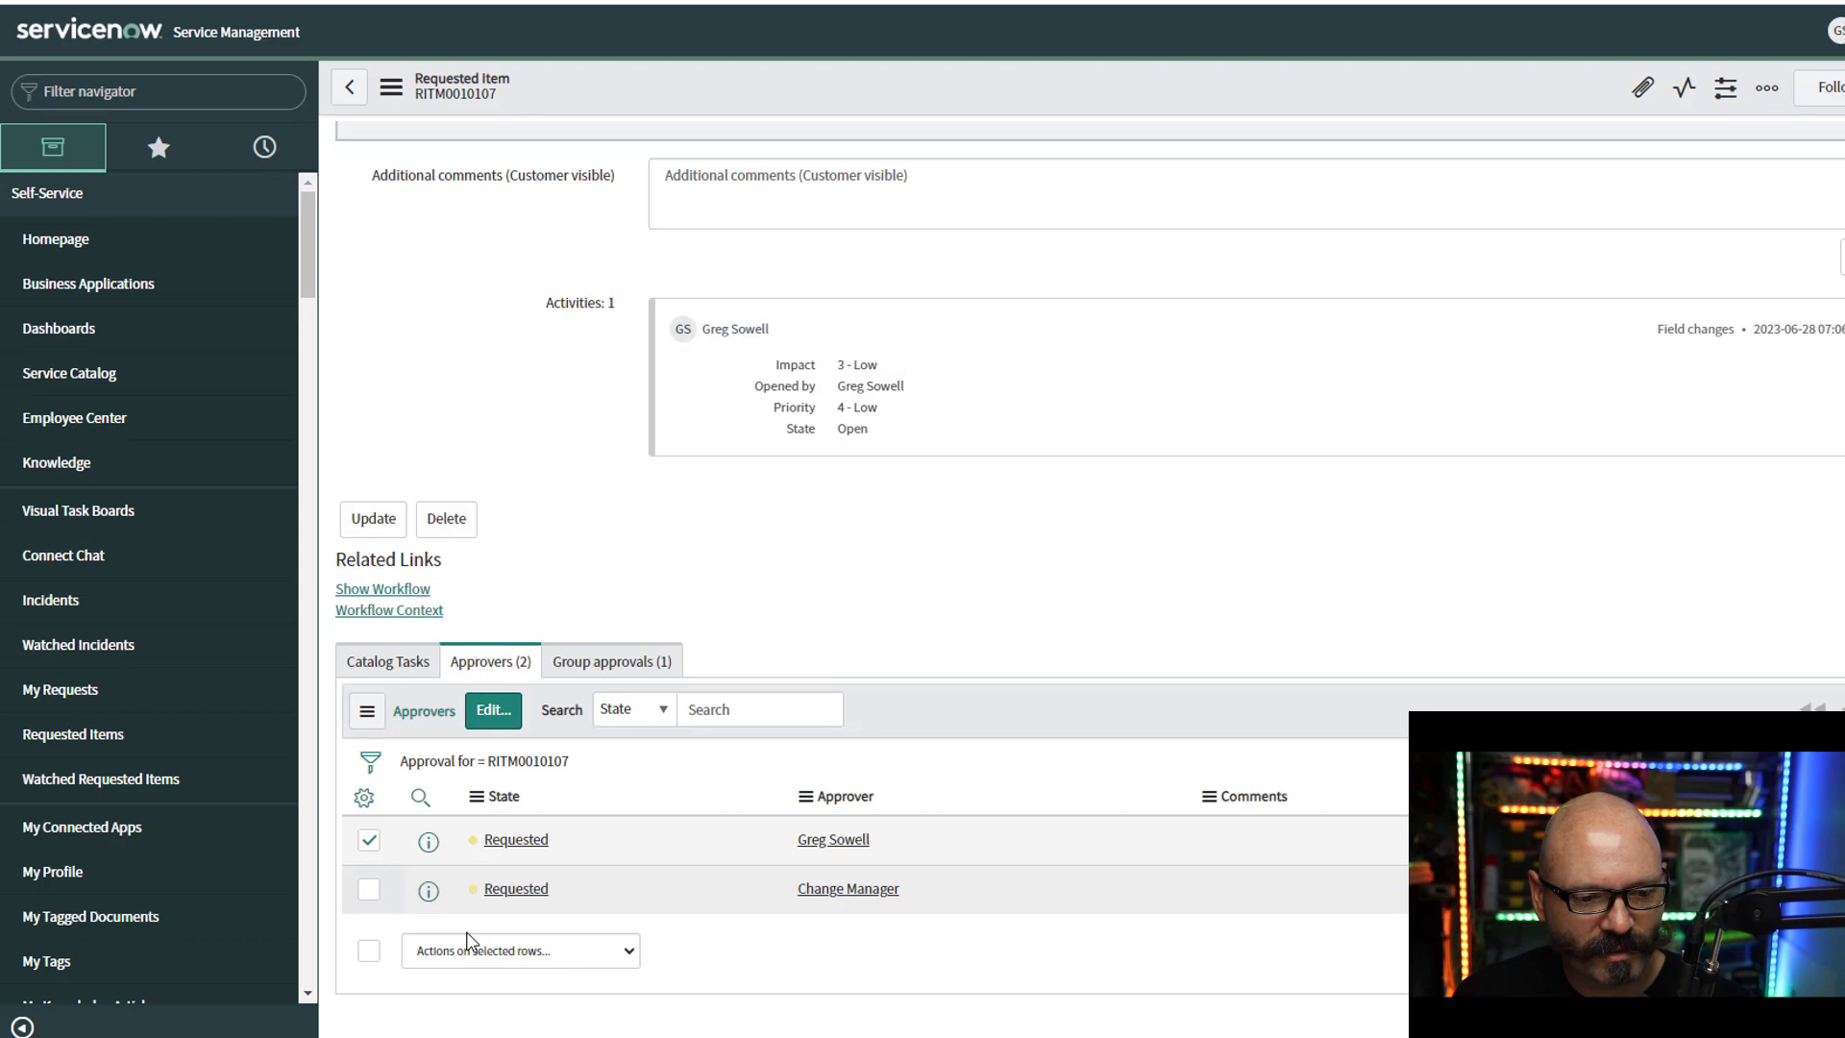
pyautogui.click(539, 949)
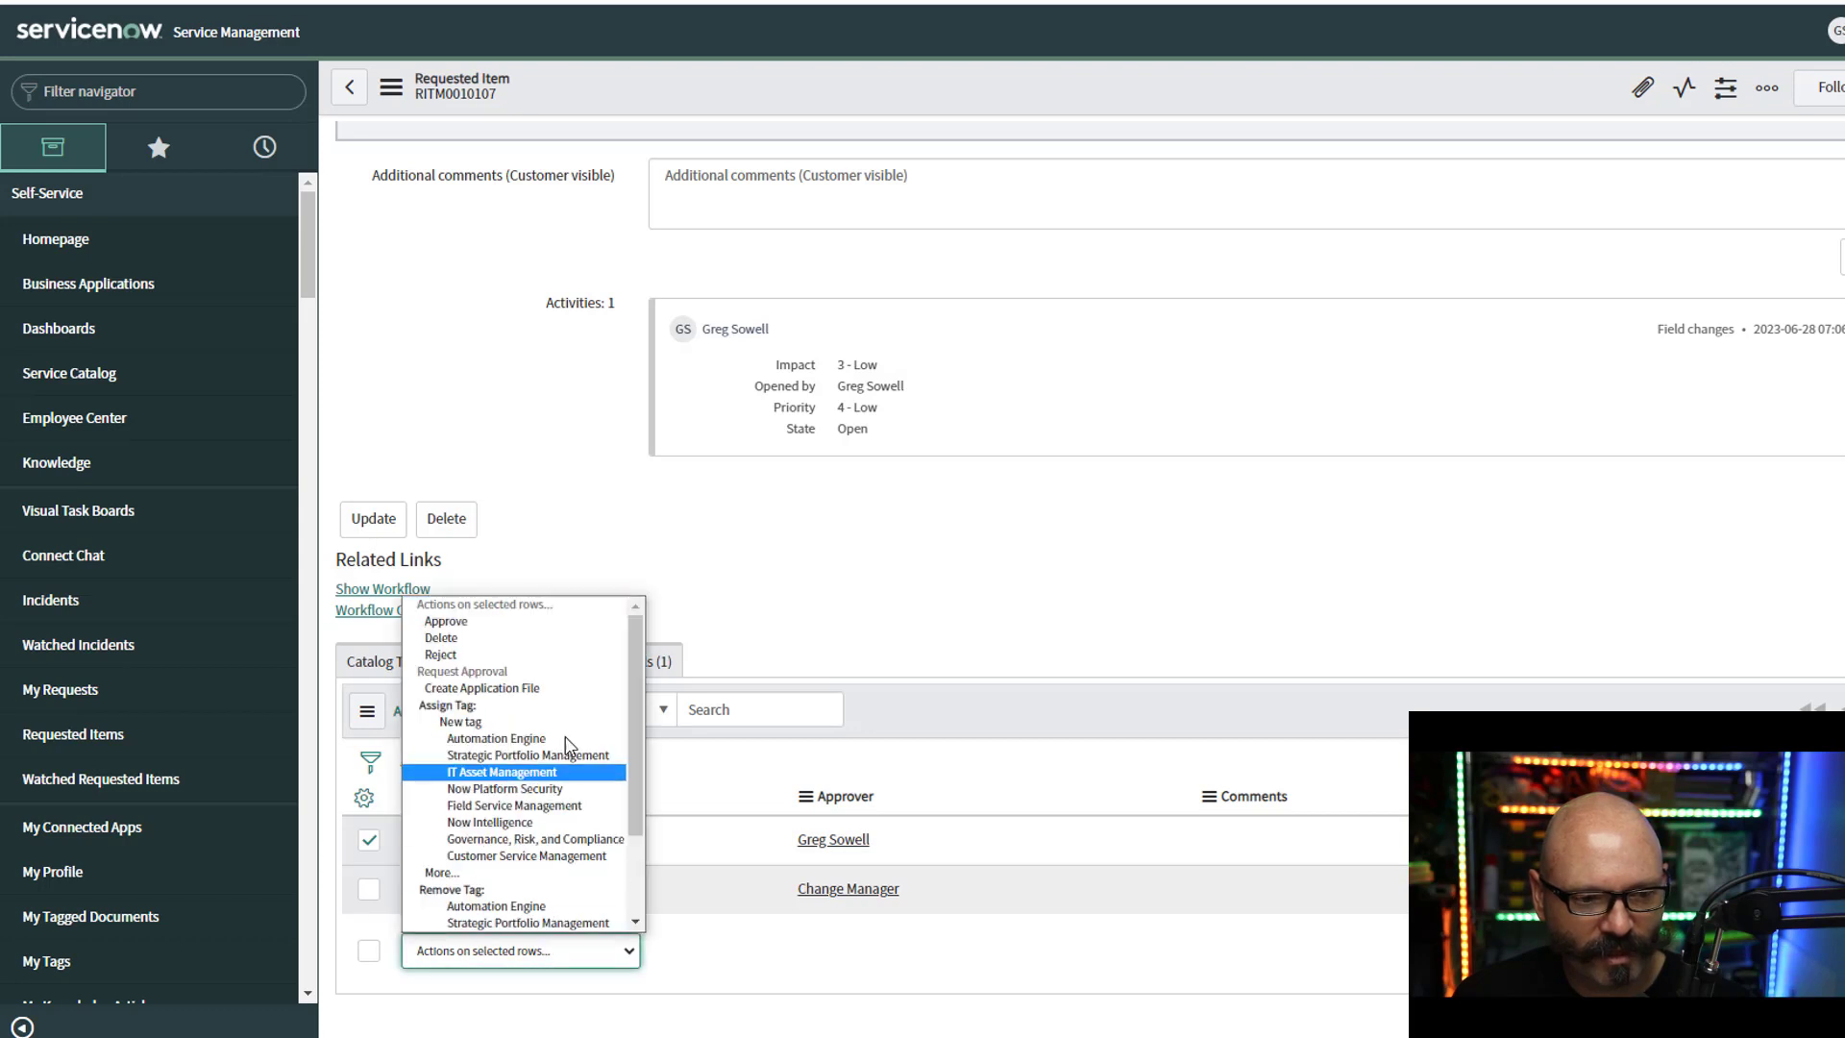
pyautogui.click(572, 624)
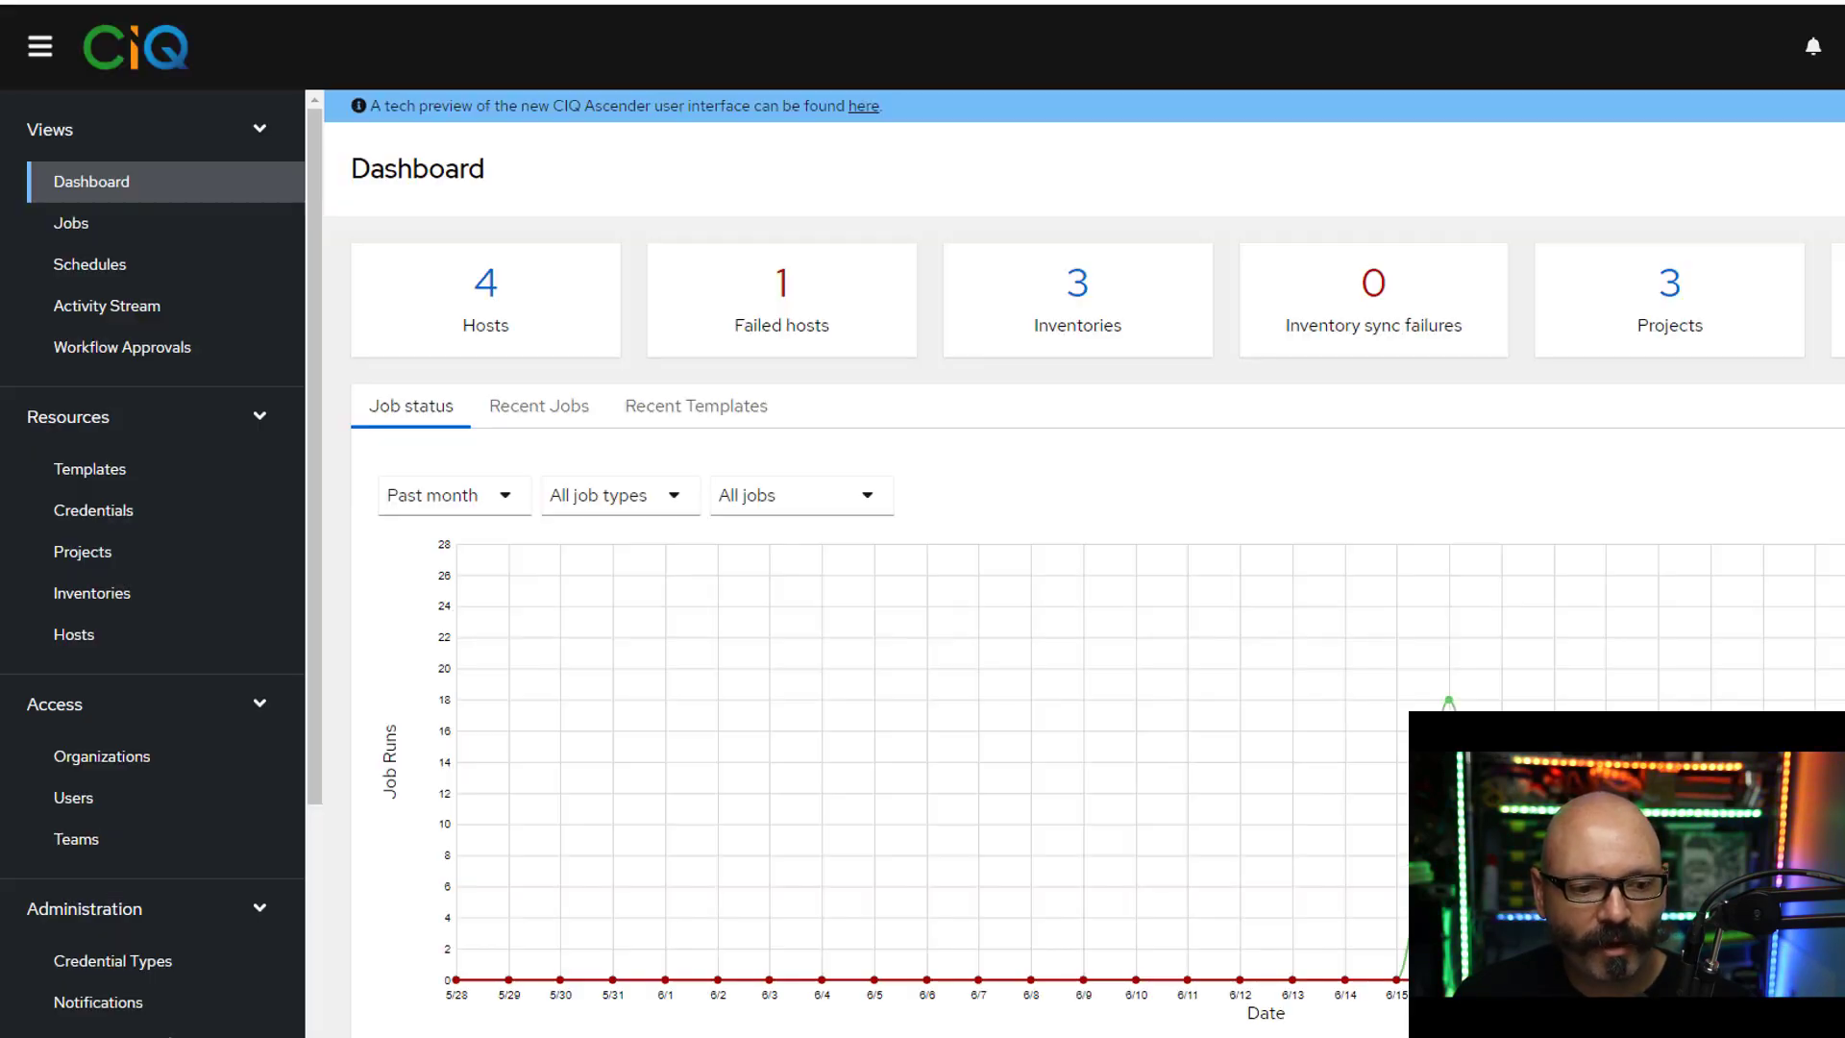
# - Switch to CIQ Ascender and open the details of the running workflow job 68, SNOW VM Deploy With LTS
pyautogui.click(106, 244)
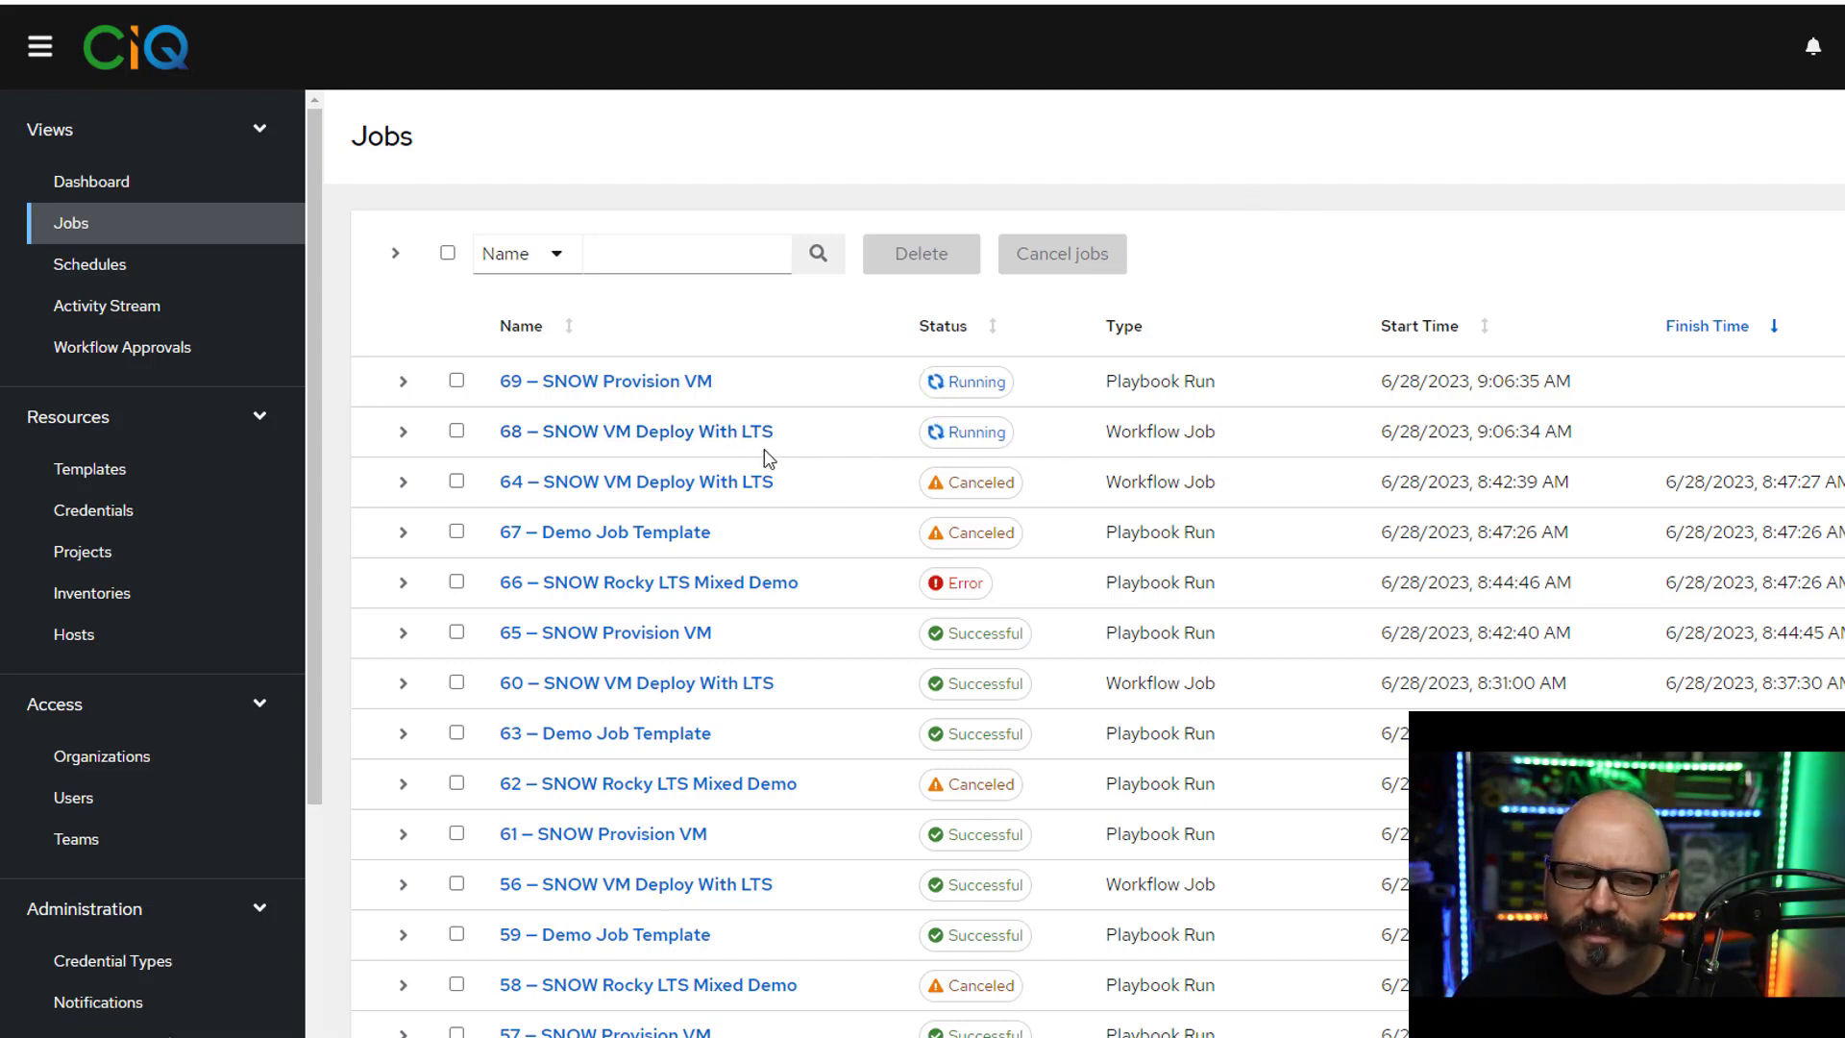
pyautogui.click(707, 432)
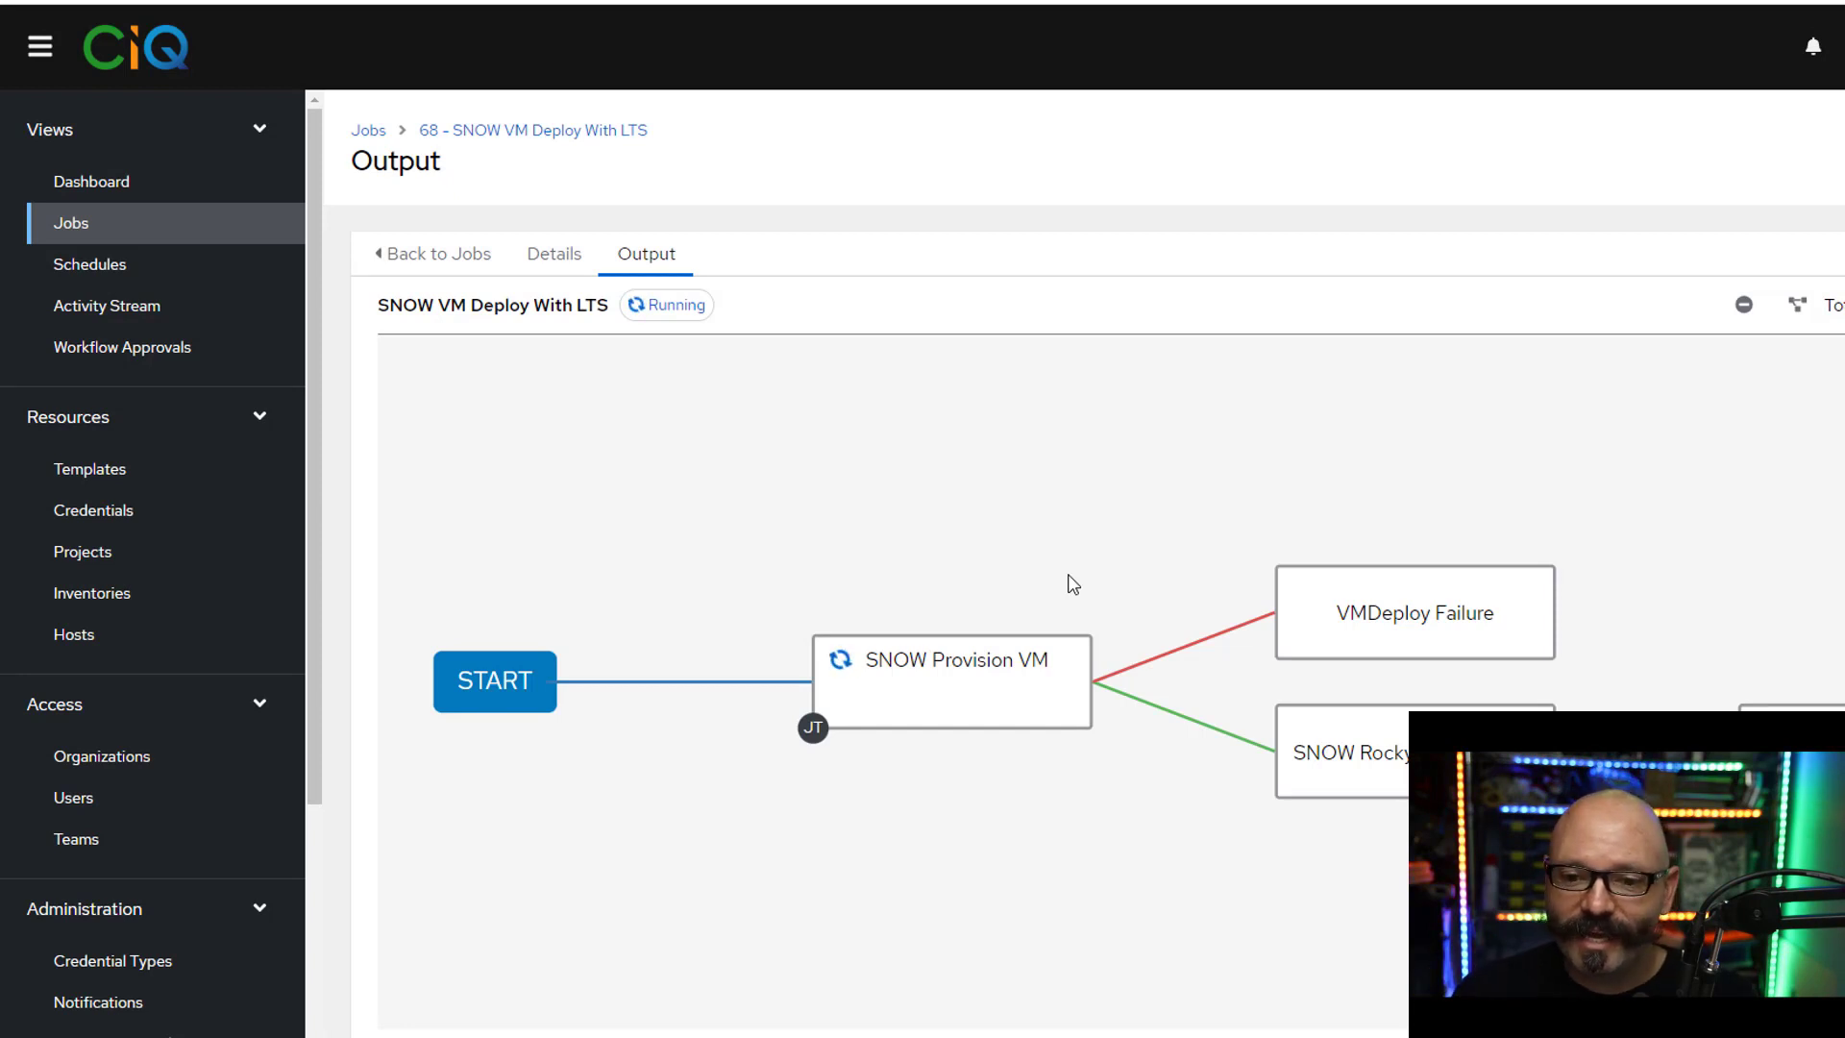
pyautogui.click(559, 257)
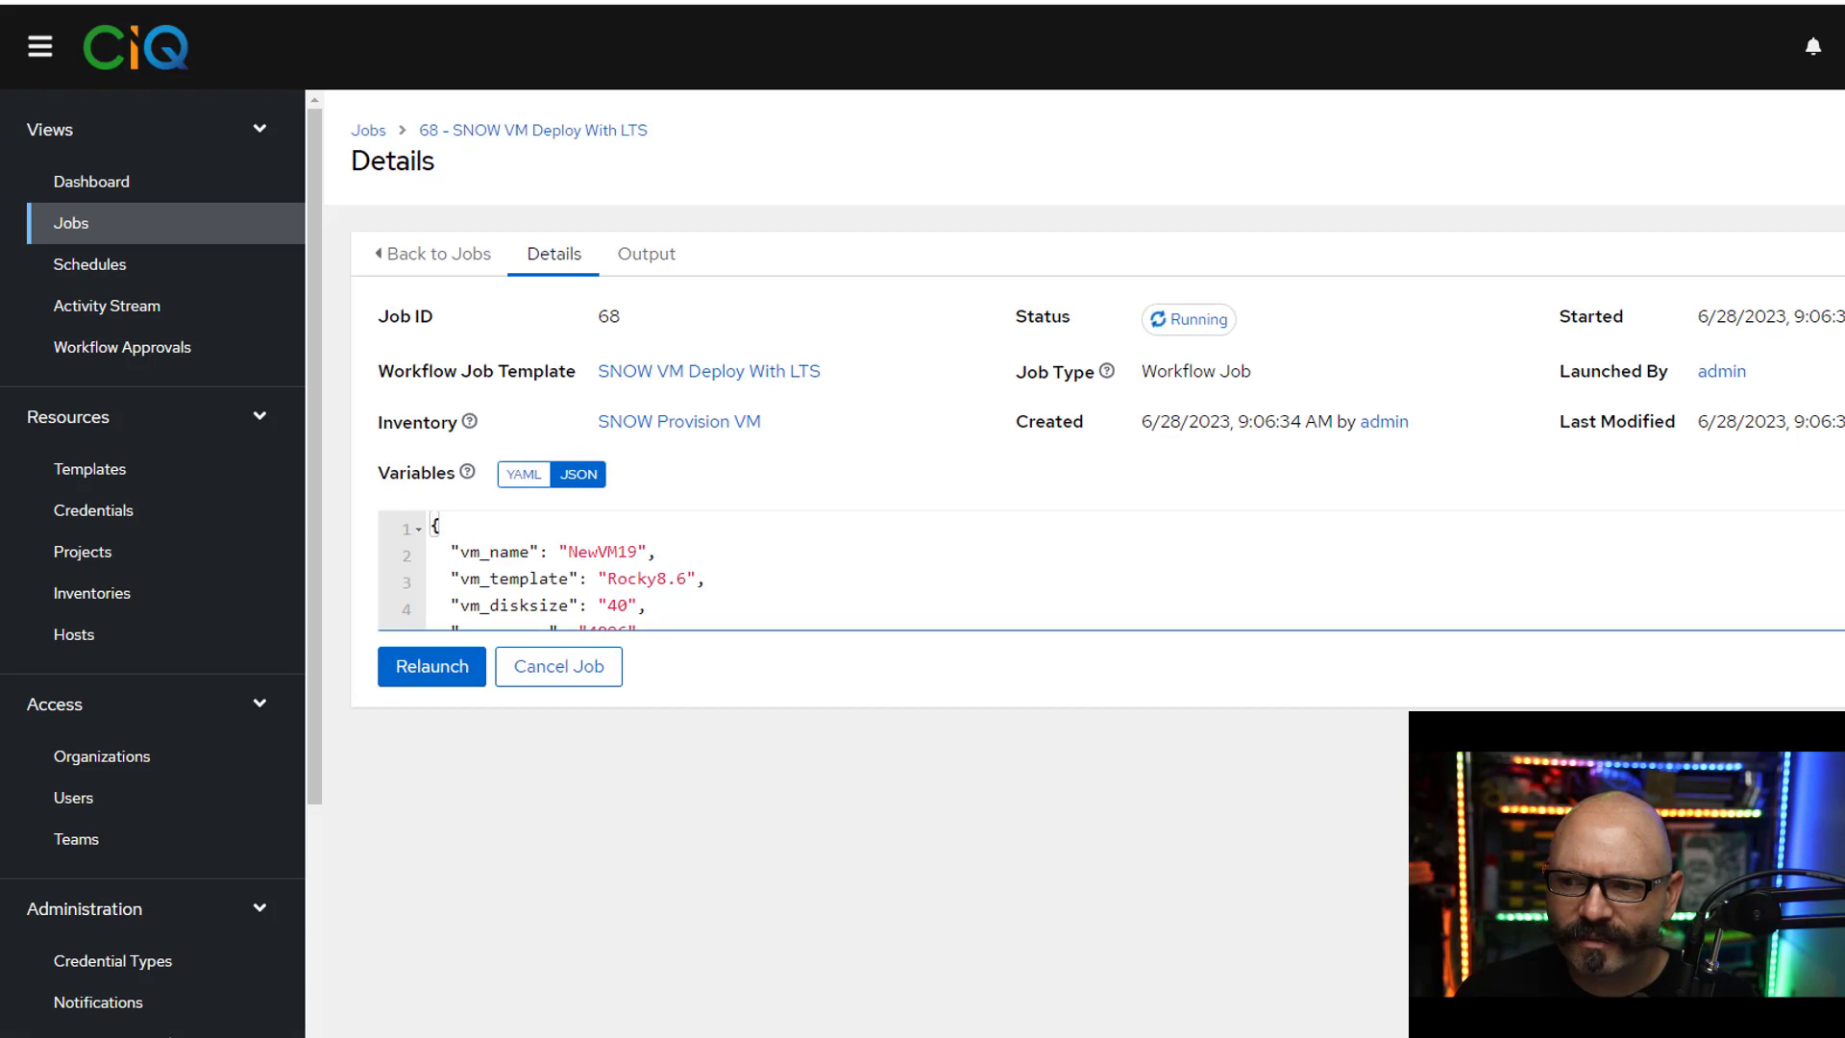
# - Expand the workflow job's variables, show them as YAML and examine the VM values passed from the request
pyautogui.click(1844, 473)
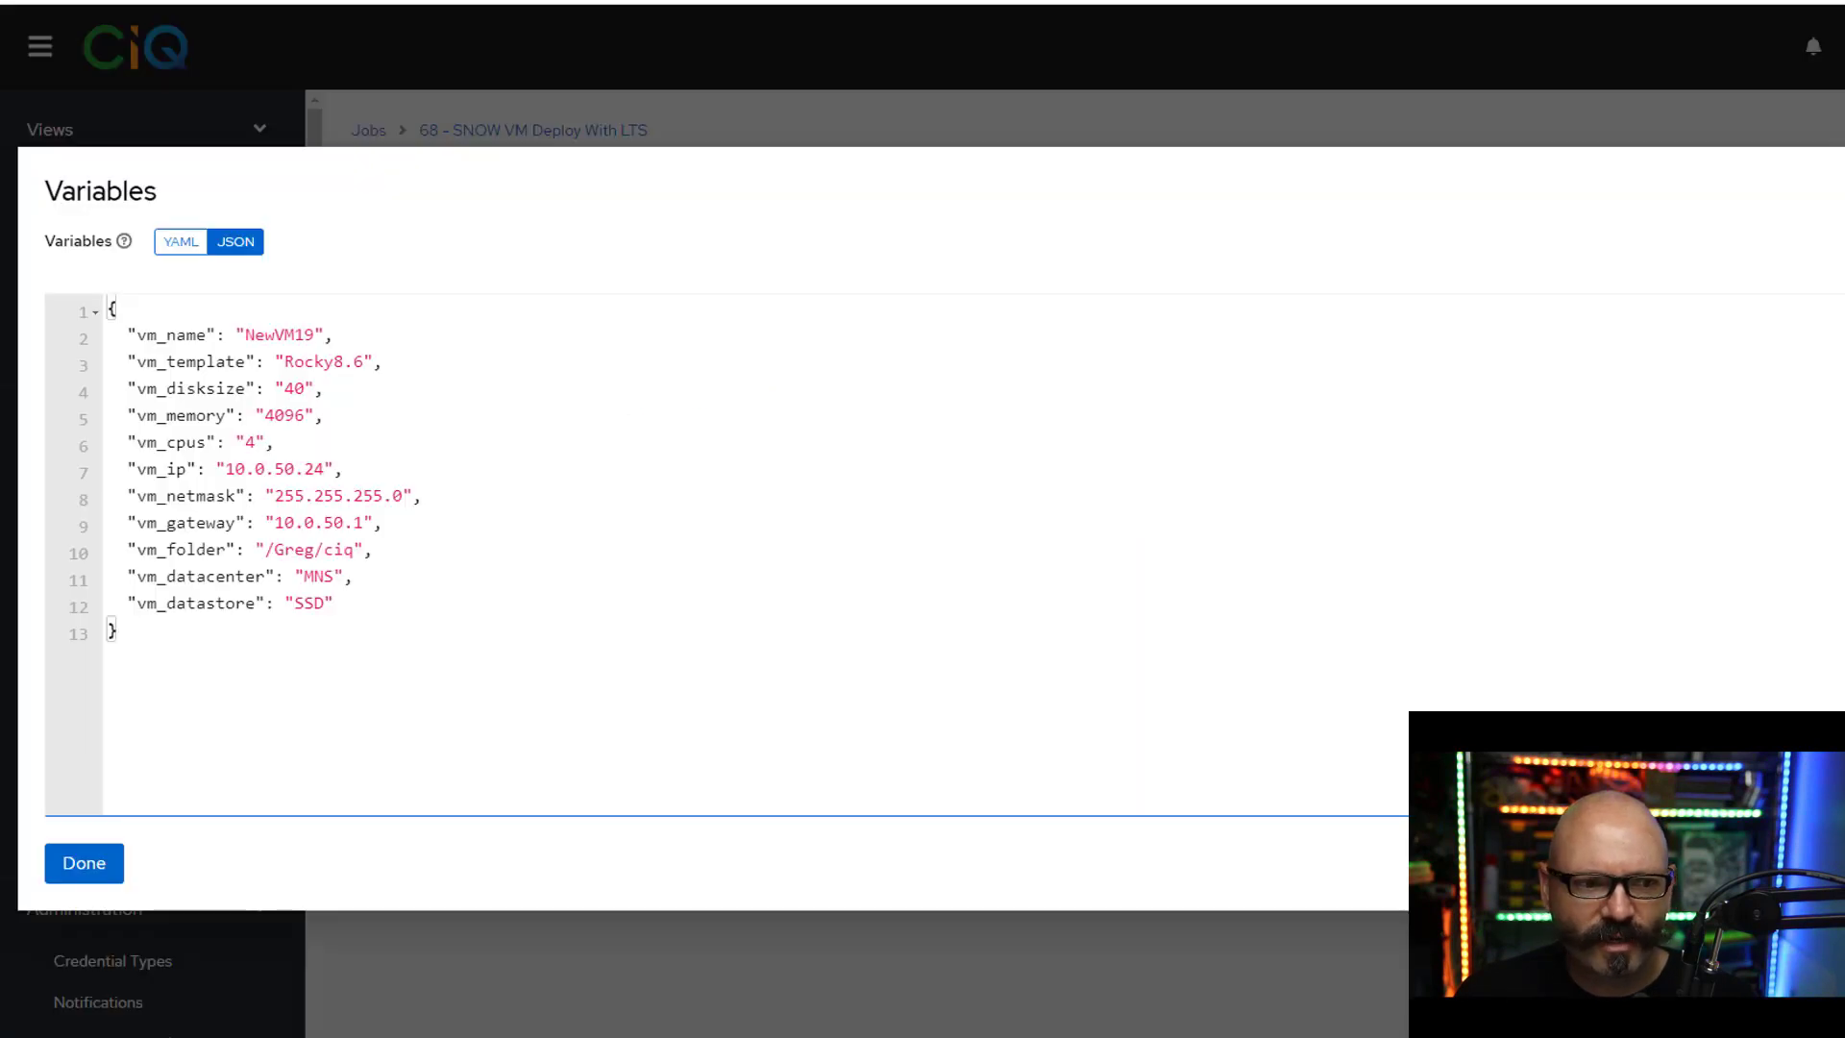
pyautogui.click(180, 241)
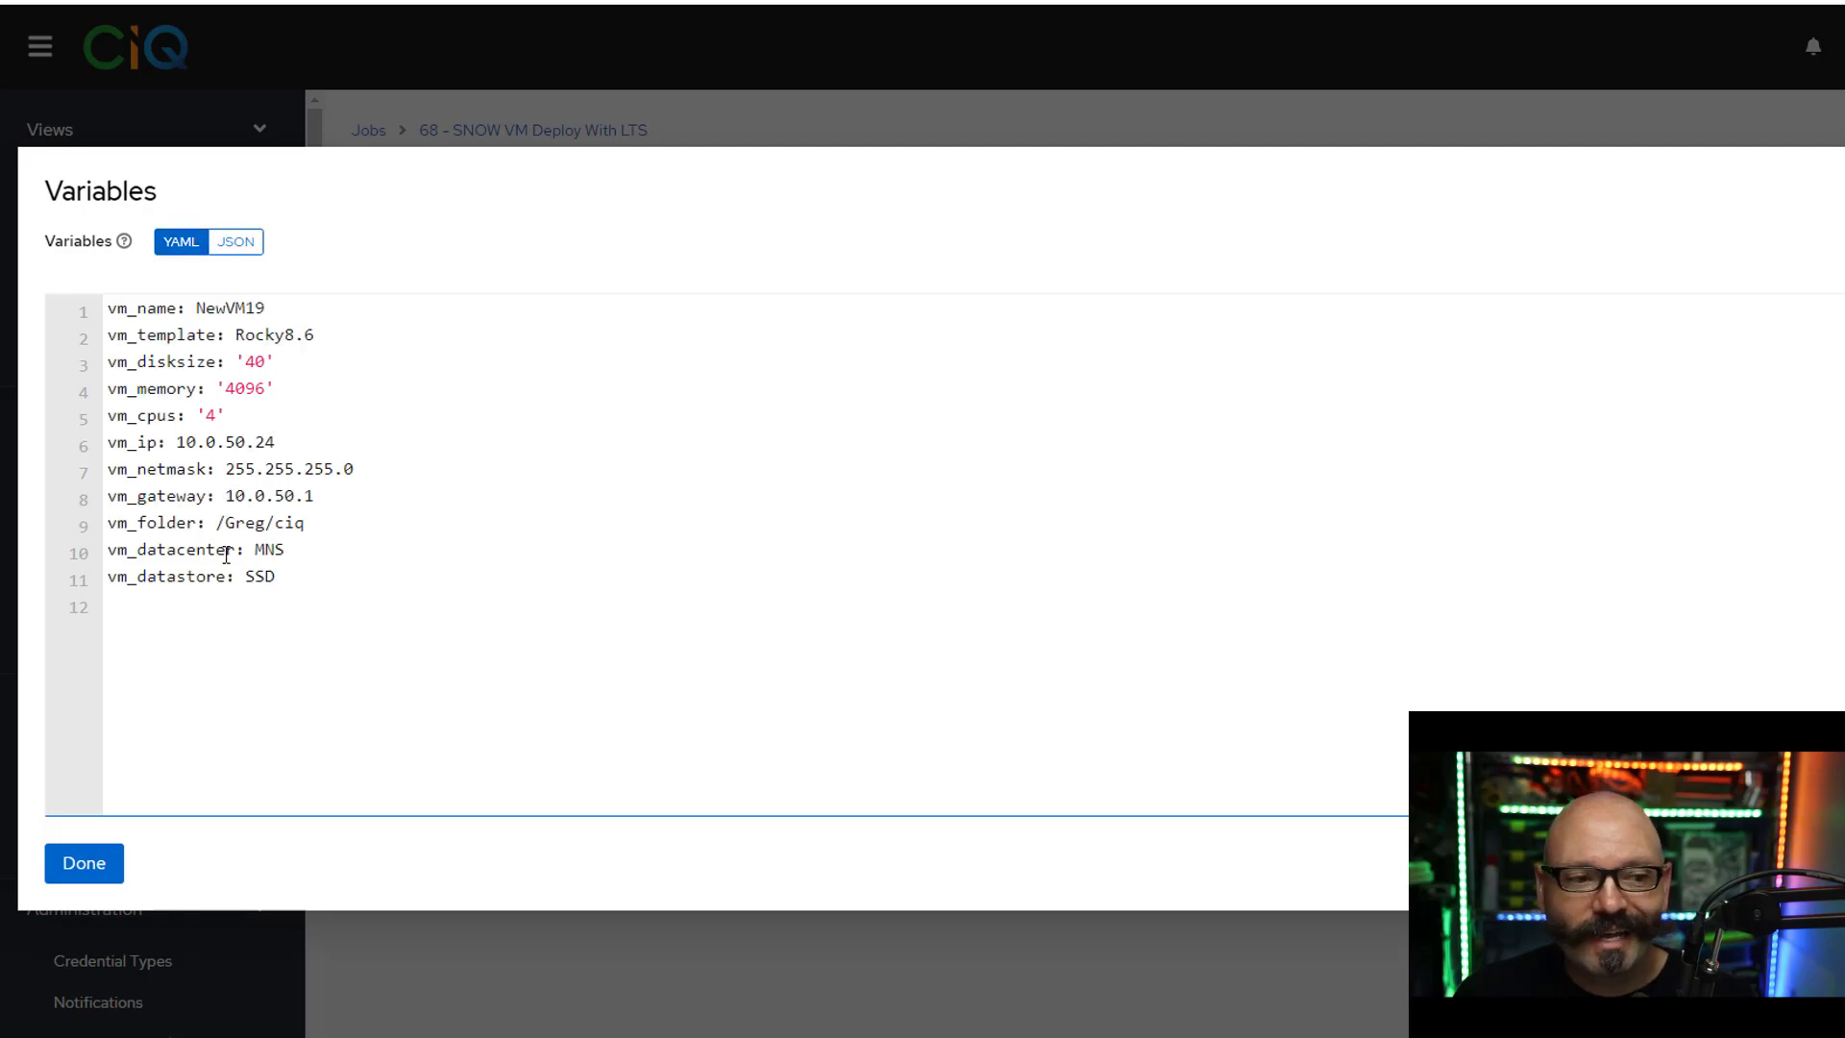
pyautogui.moveTo(331, 573); pyautogui.dragTo(91, 280)
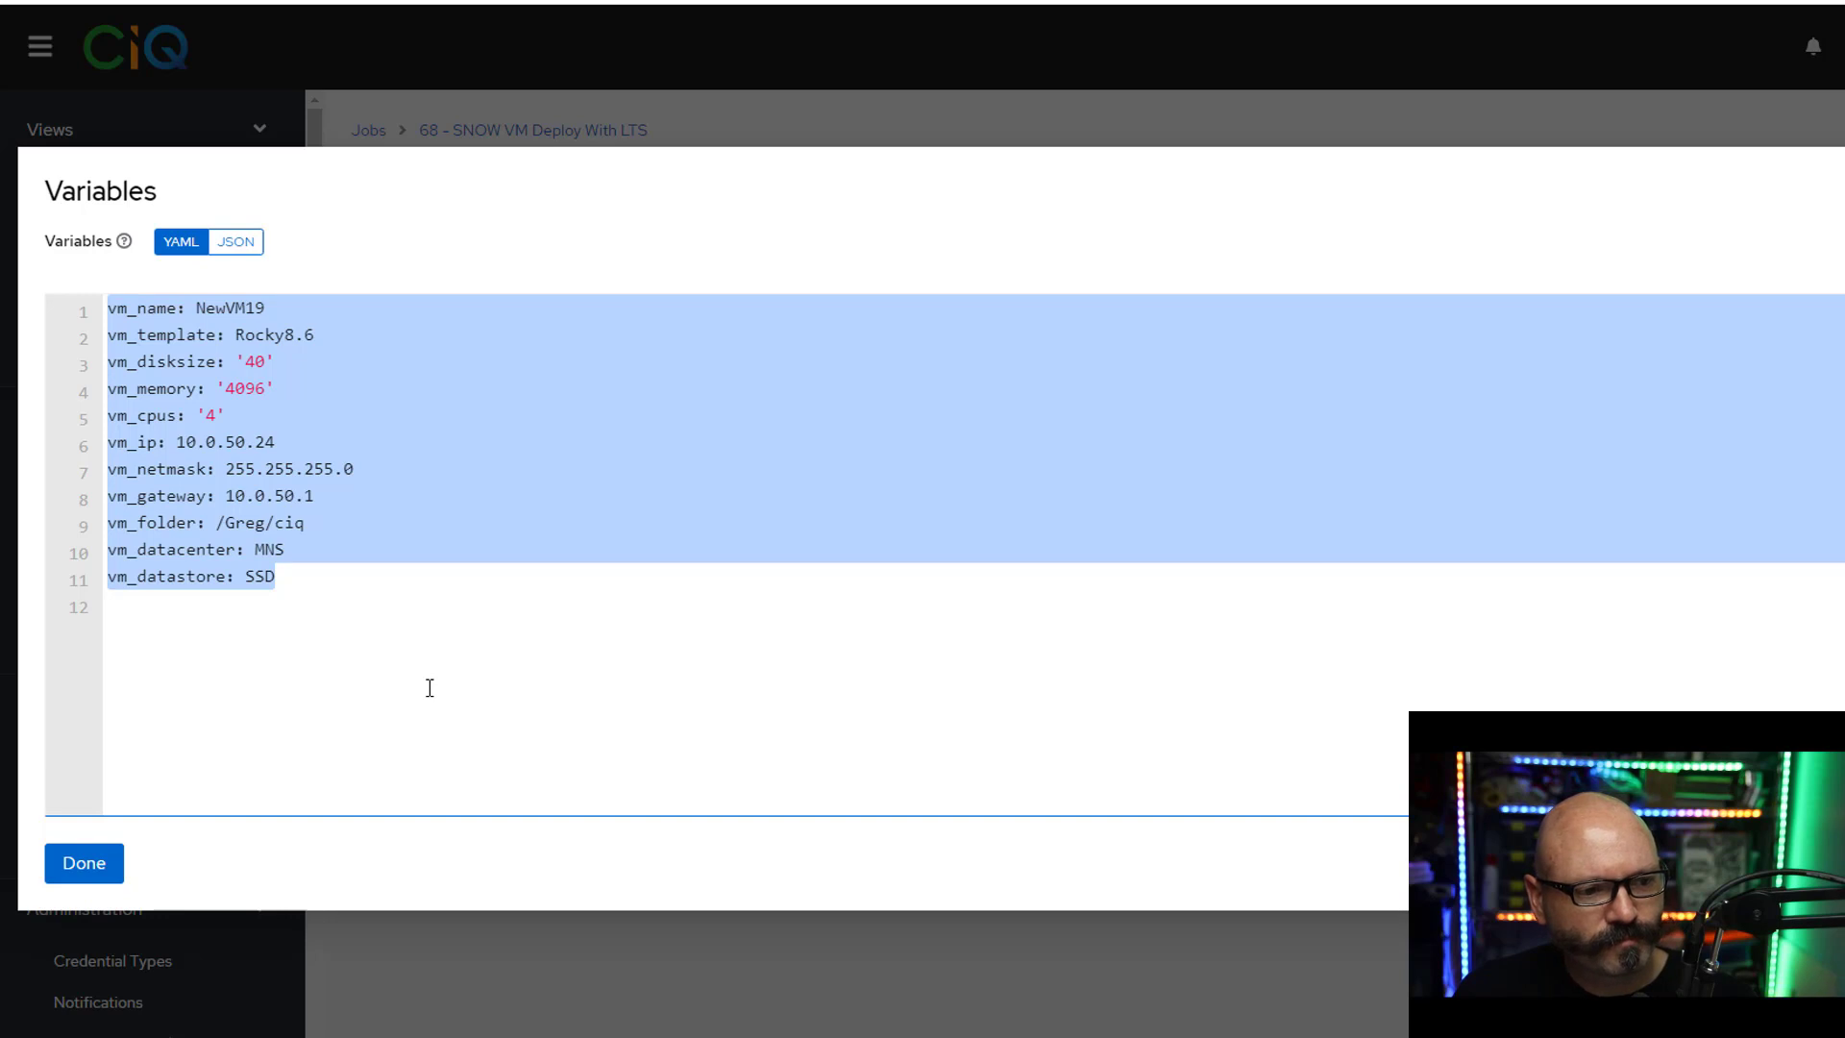
pyautogui.click(273, 553)
pyautogui.moveTo(191, 308); pyautogui.dragTo(292, 308)
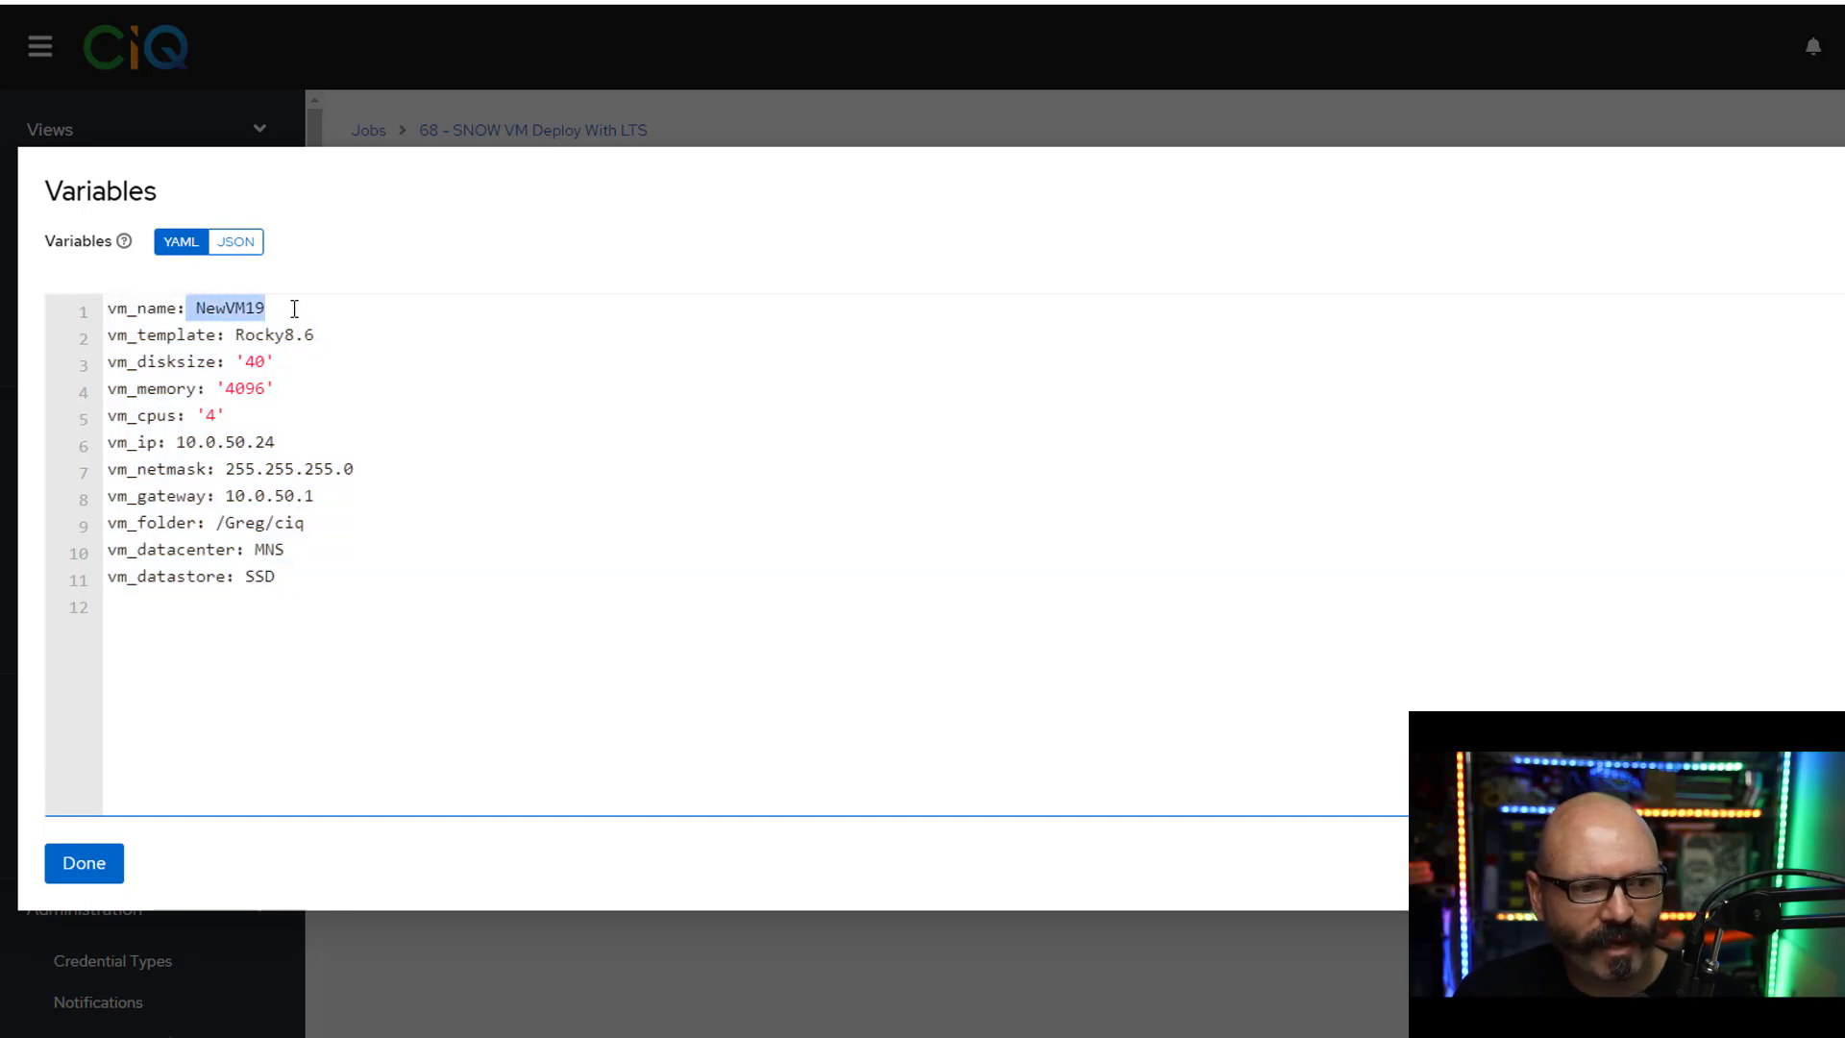
pyautogui.moveTo(167, 388); pyautogui.dragTo(435, 607)
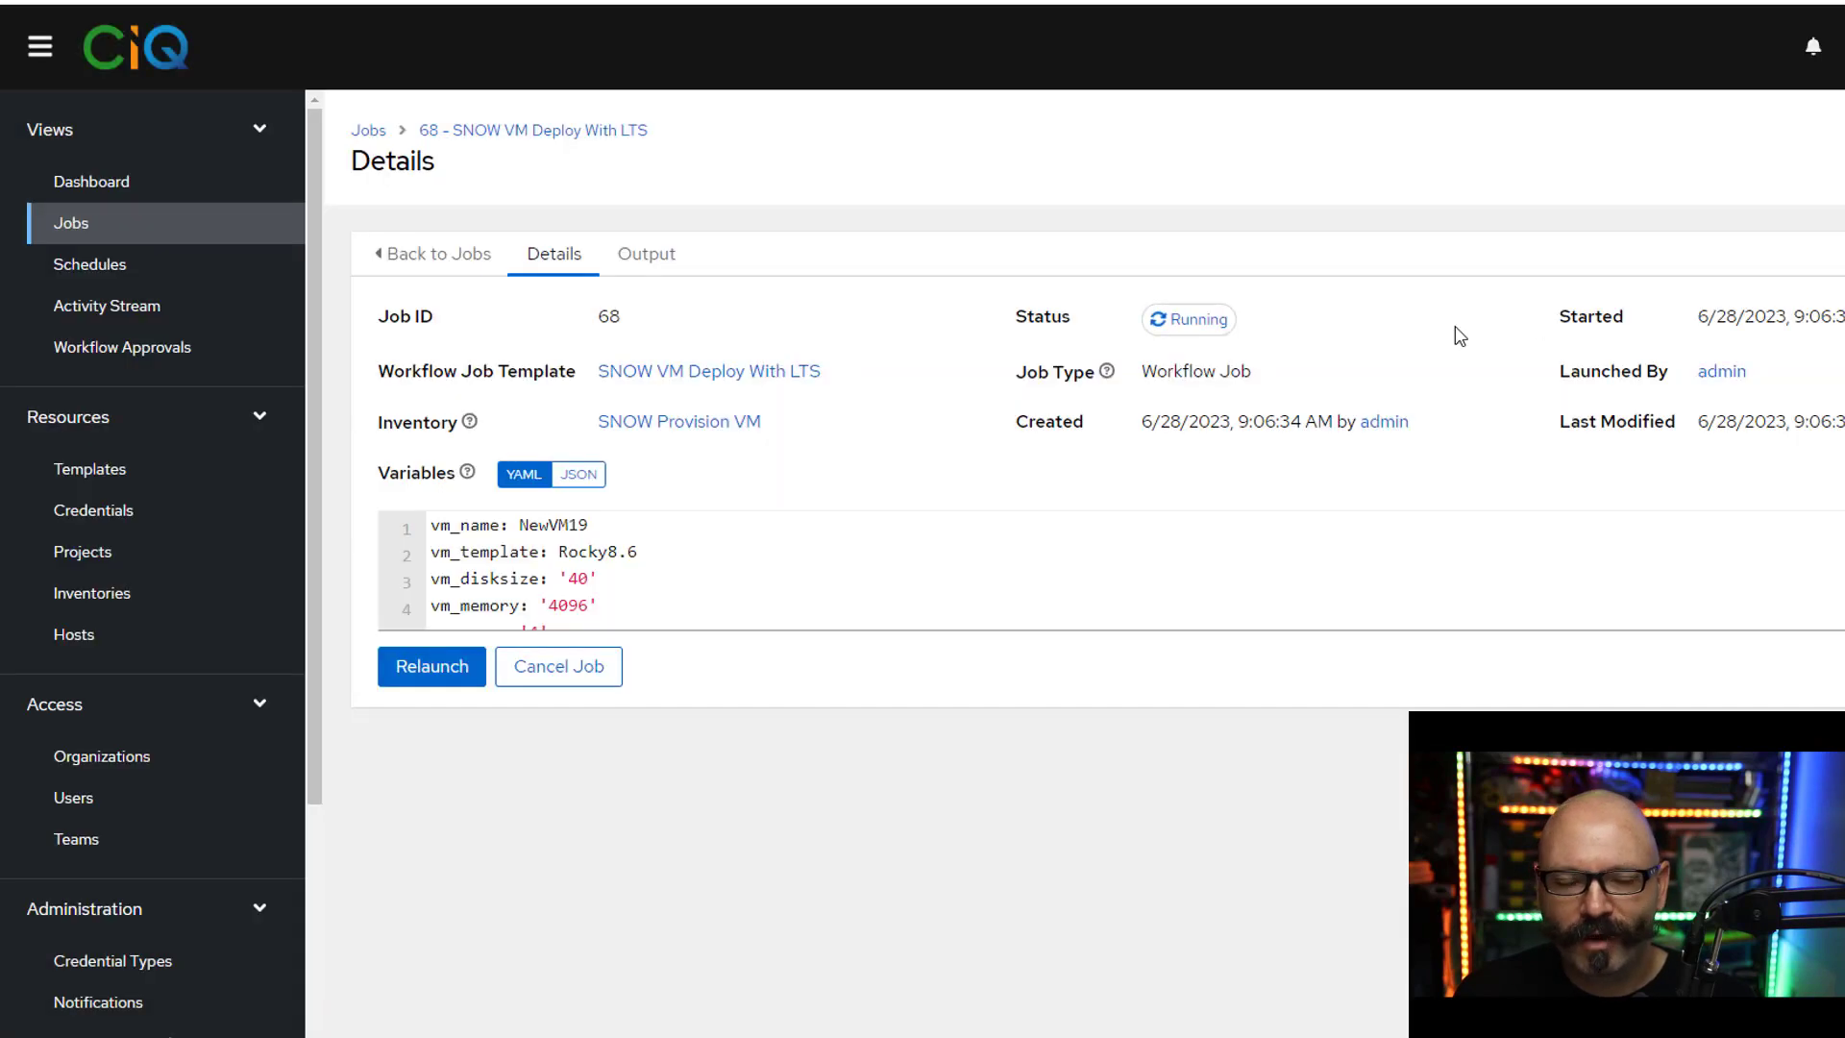
# - Return to the workflow job's output and check the status of the SNOW Provision VM and SNOW Rocky LTS Mixed Demo nodes
pyautogui.click(638, 251)
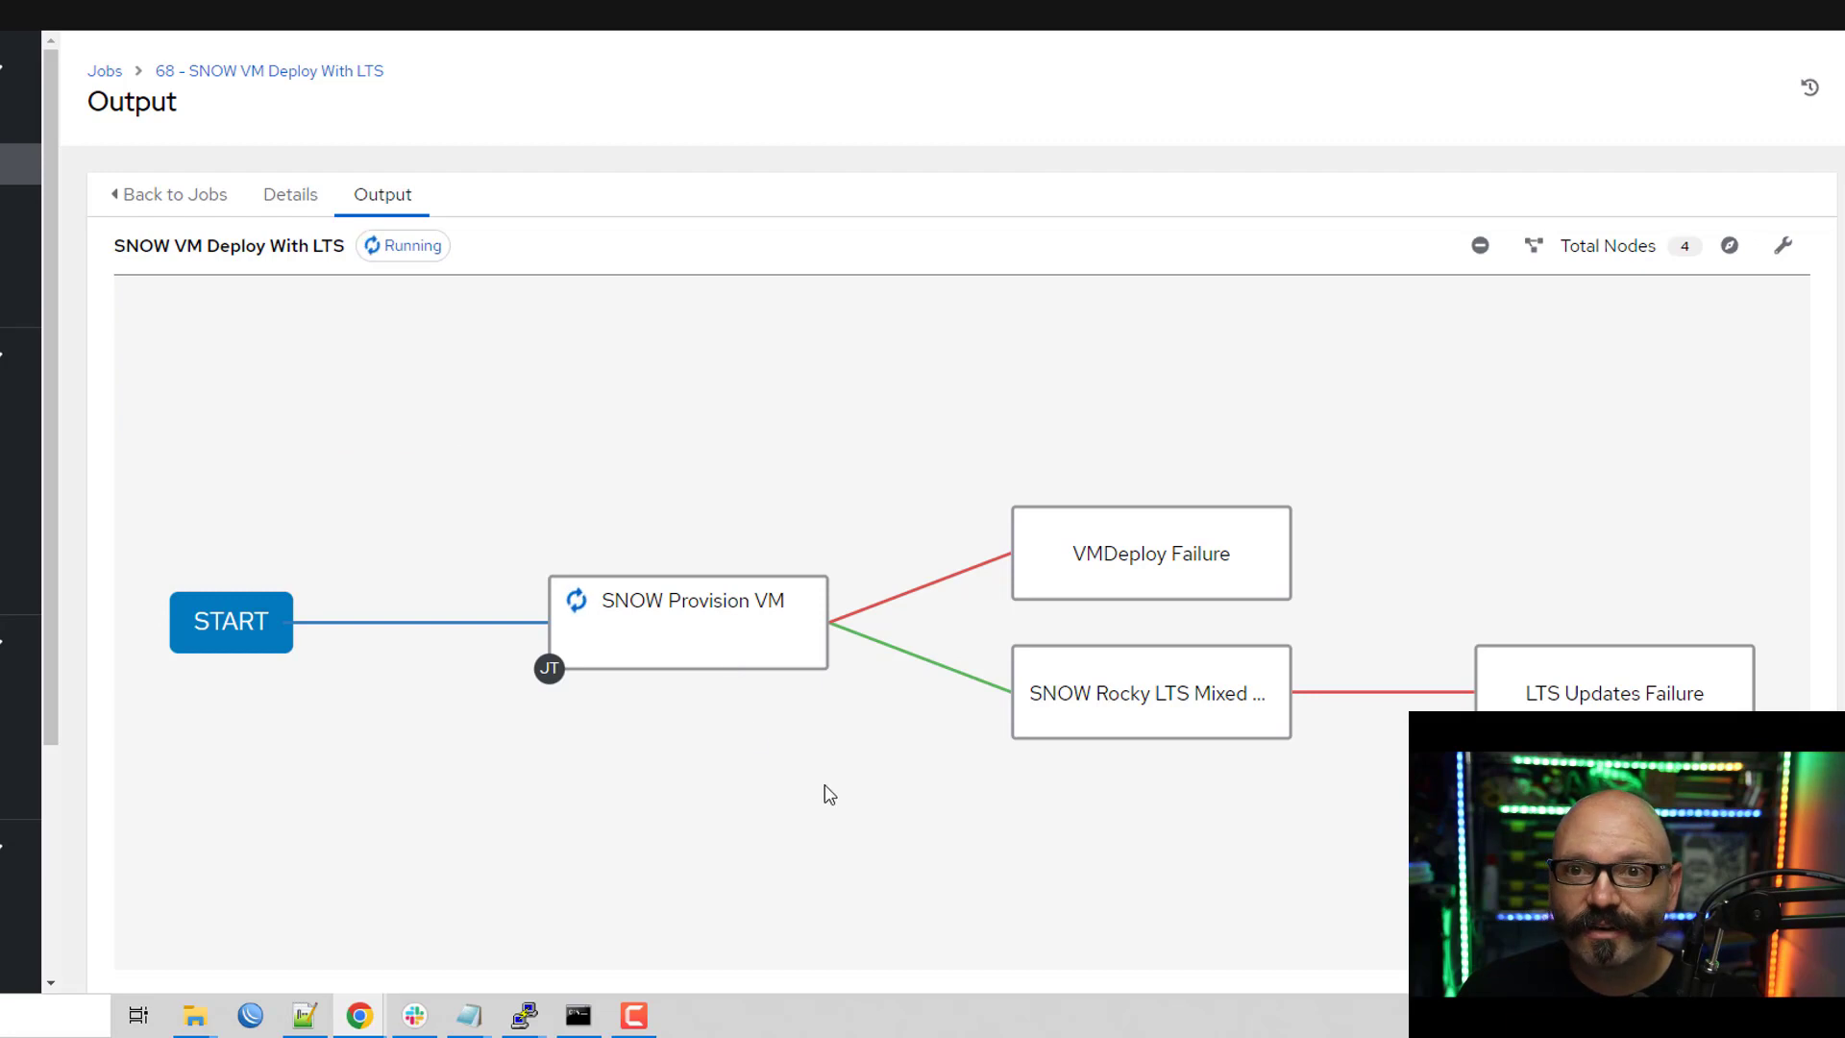
pyautogui.moveTo(1071, 721)
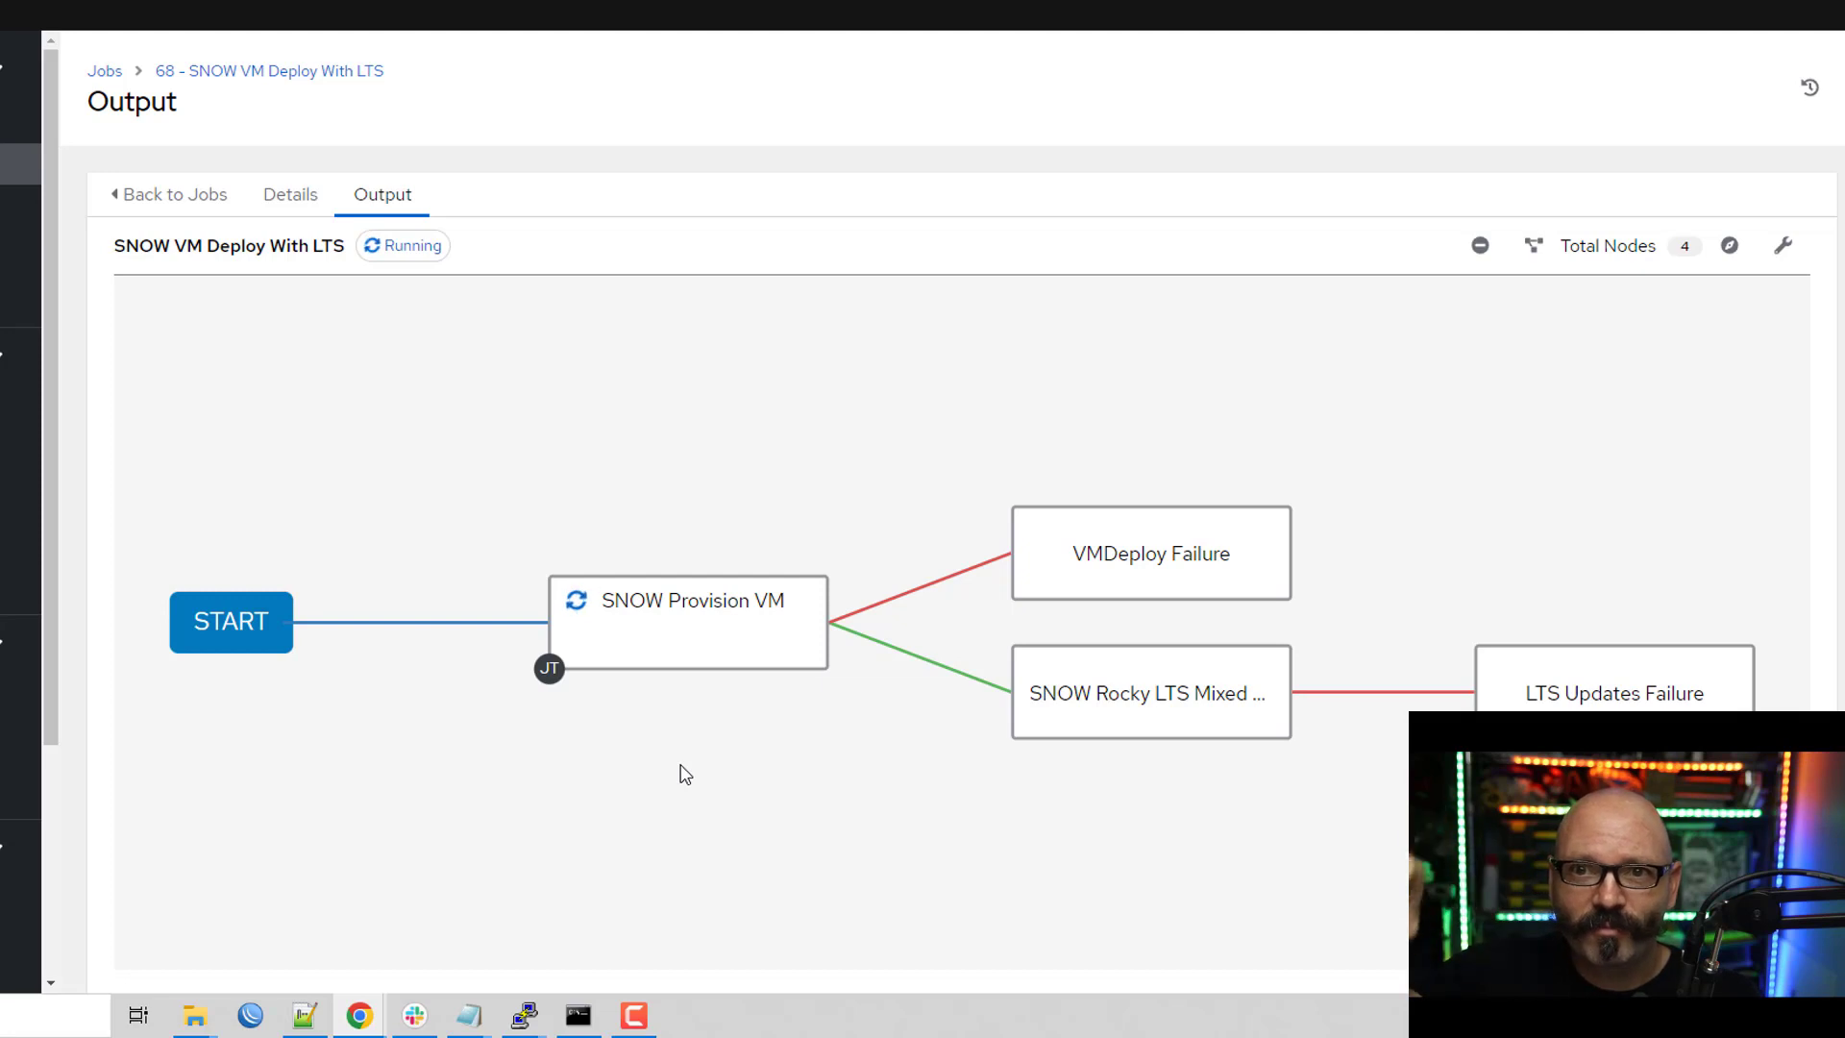
pyautogui.moveTo(661, 634)
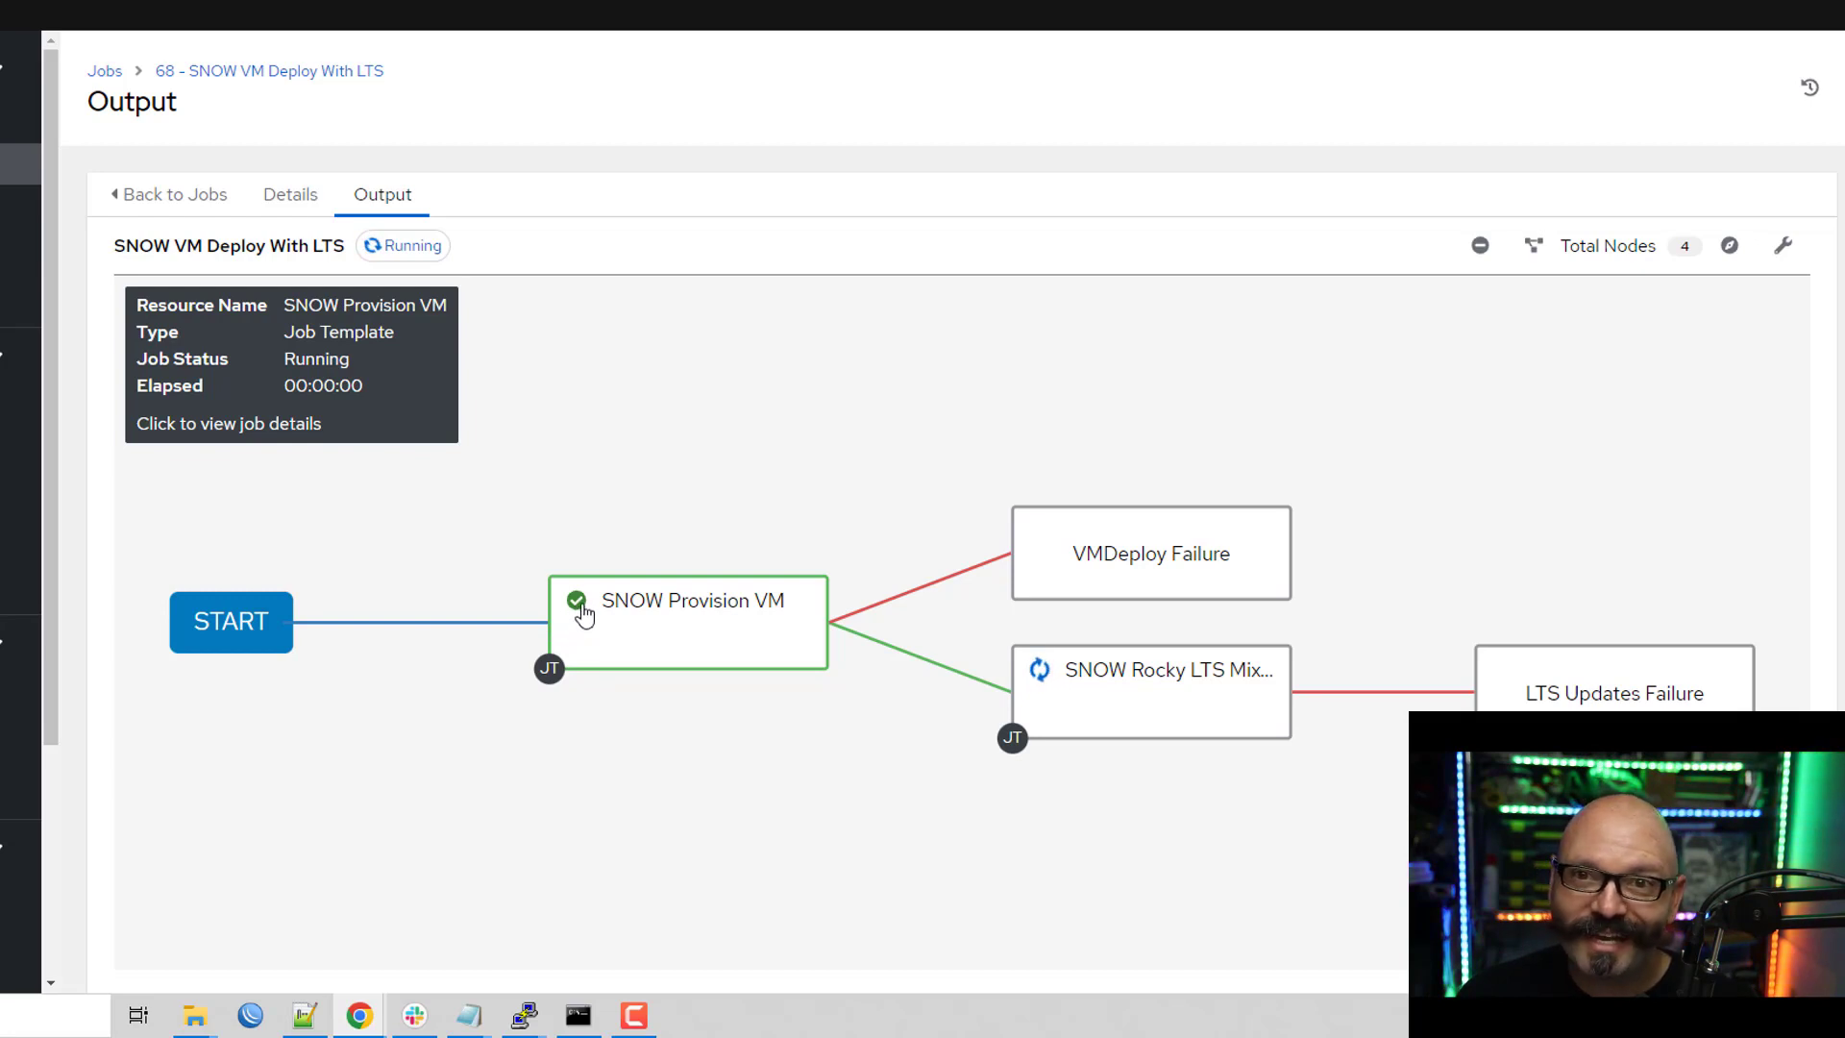
pyautogui.moveTo(1038, 692)
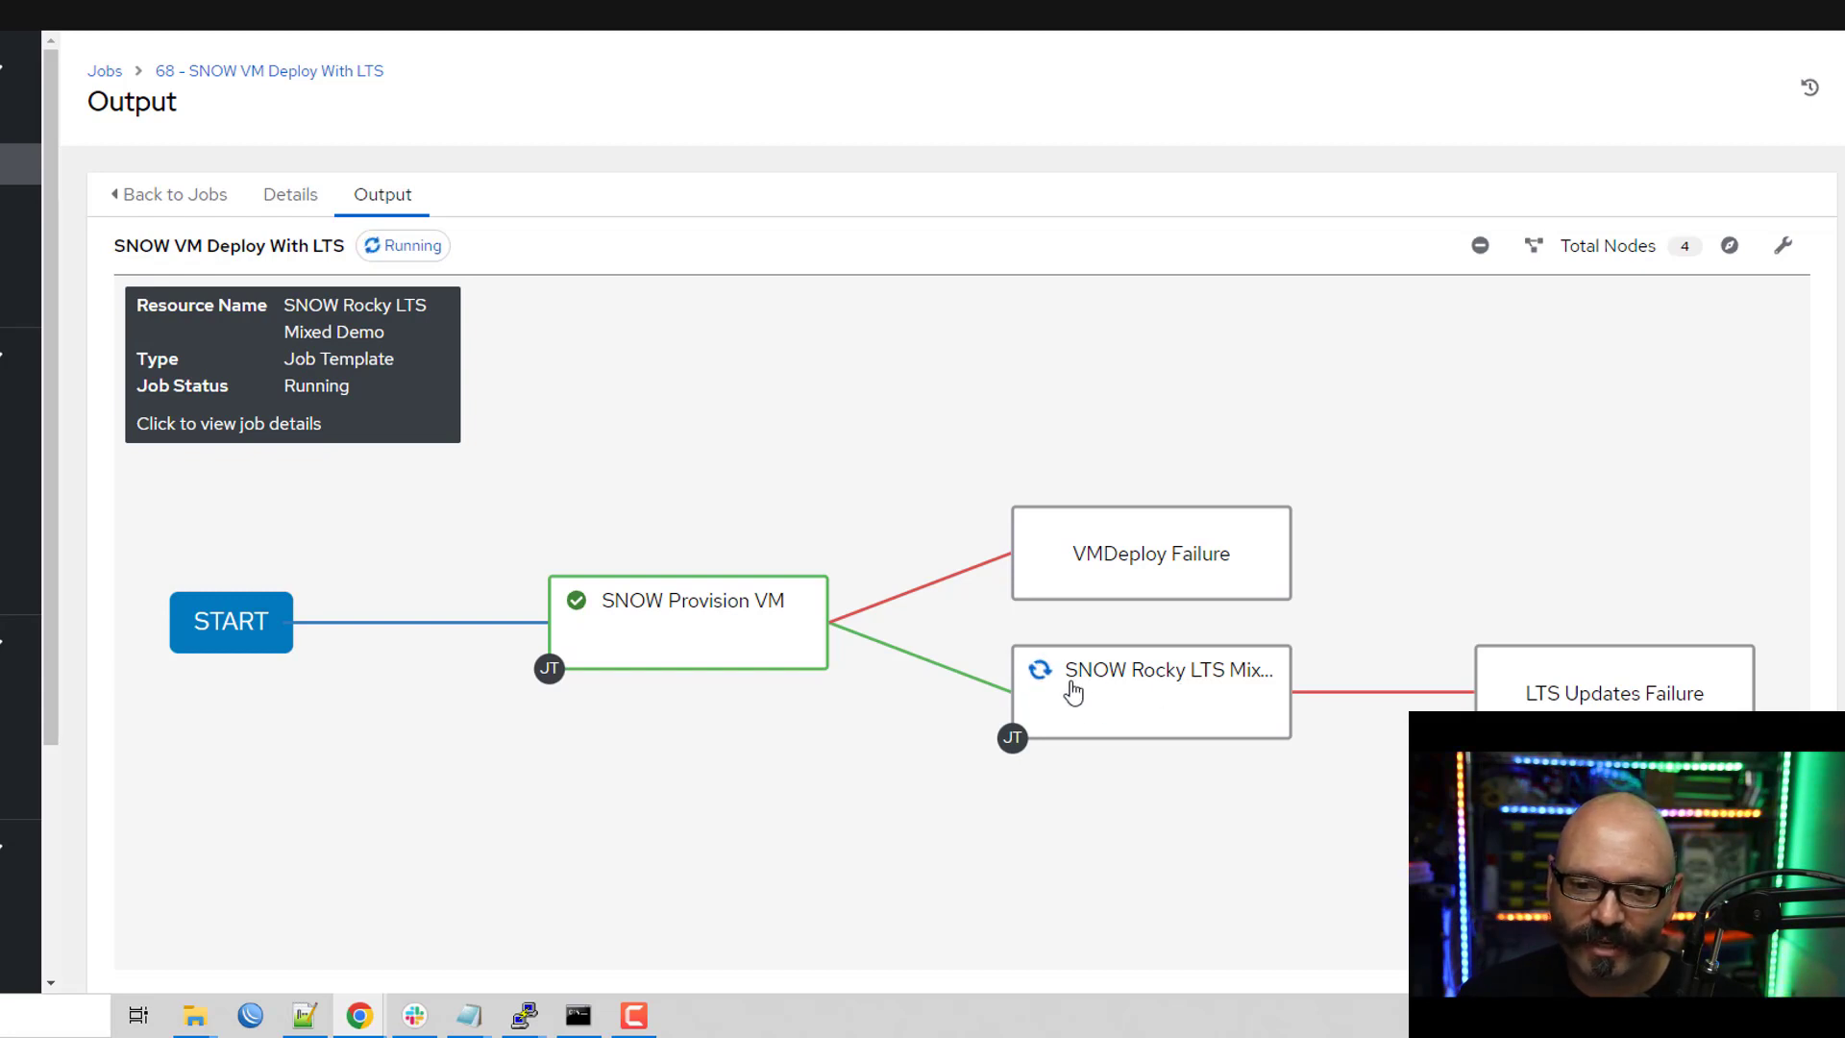
# - Open the SNOW Provision VM job from the workflow and read through its playbook output
pyautogui.click(691, 620)
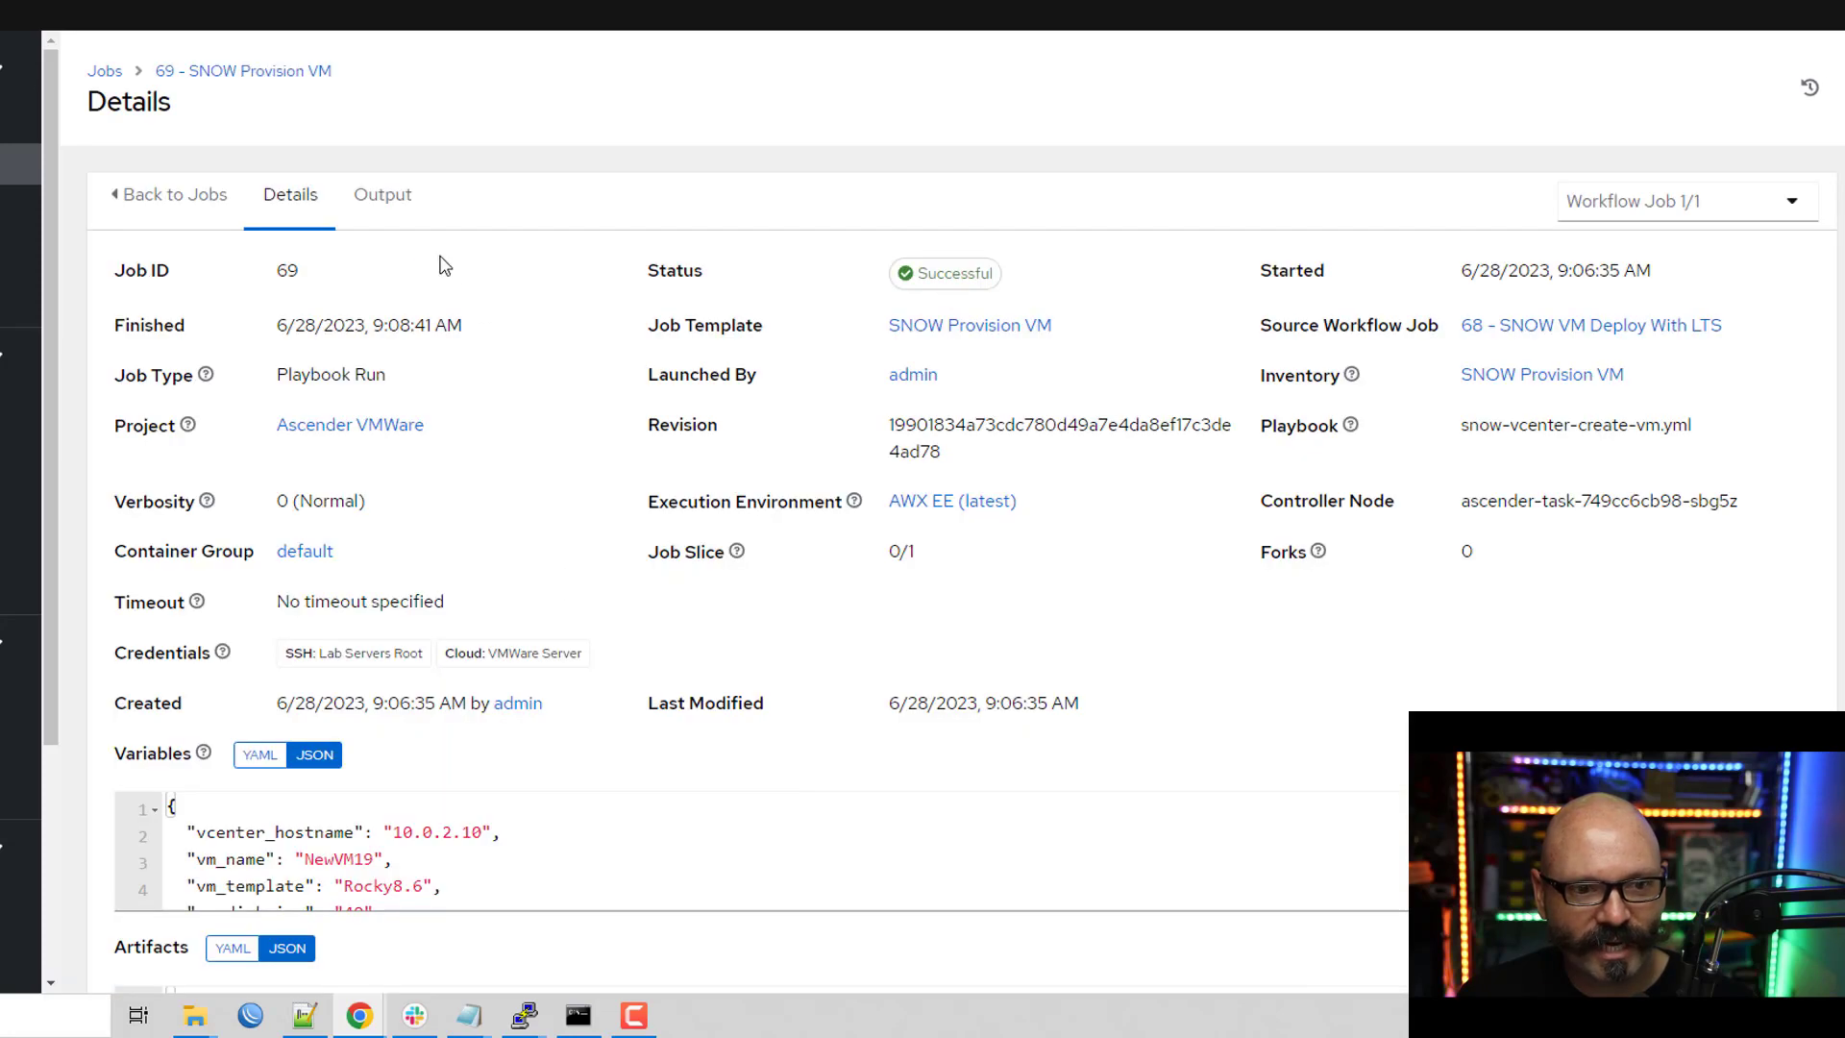
pyautogui.click(403, 196)
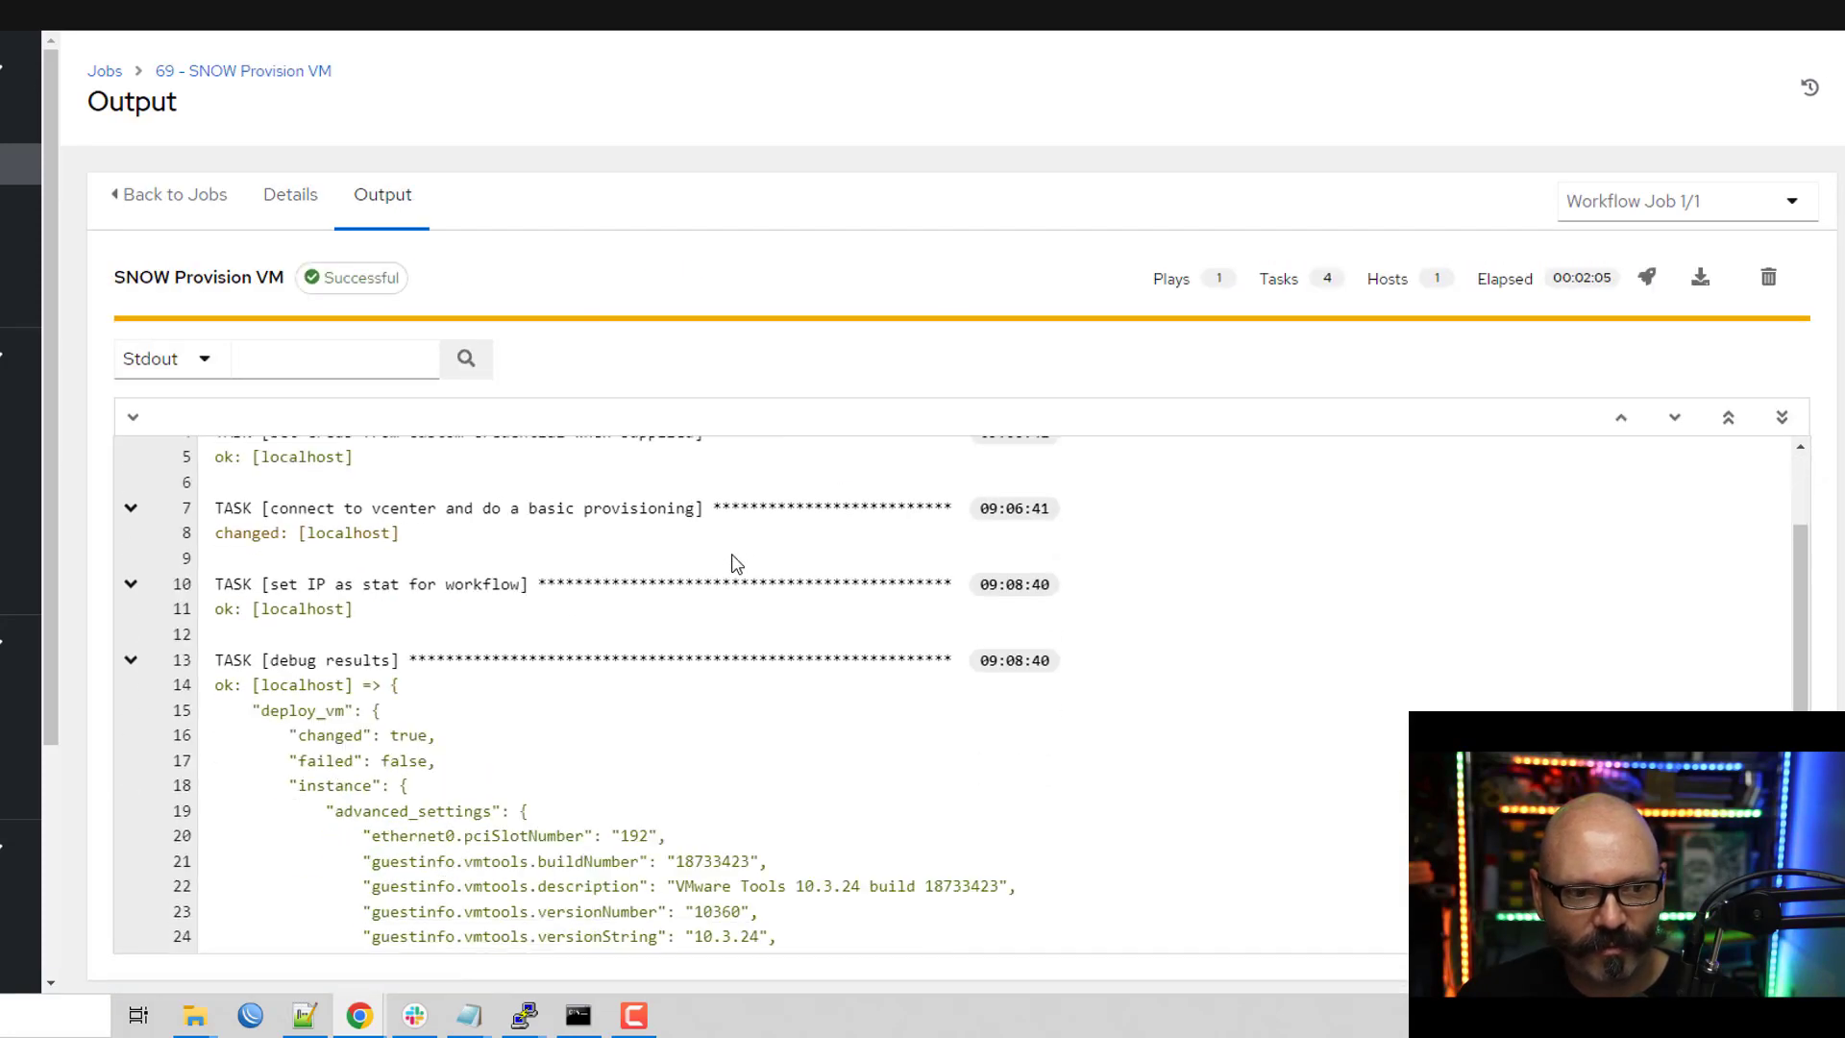
pyautogui.scroll(-5, 735, 565)
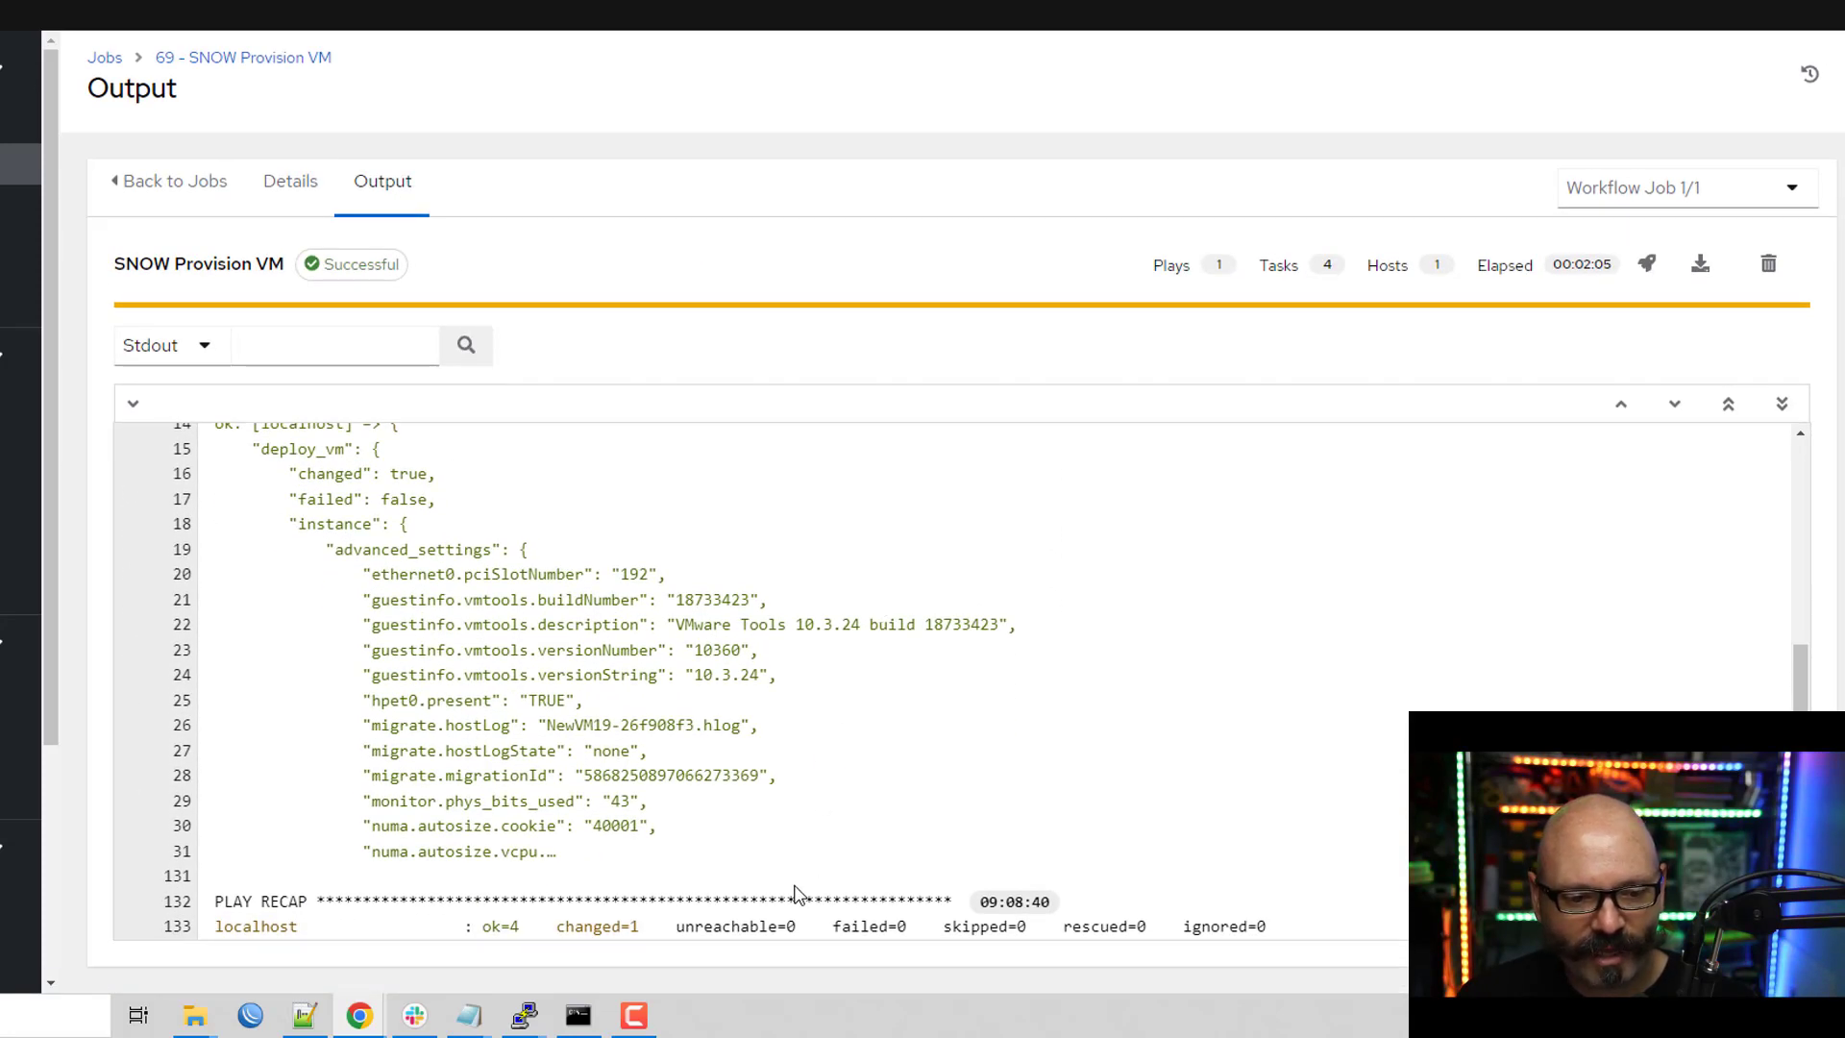
pyautogui.scroll(6, 794, 893)
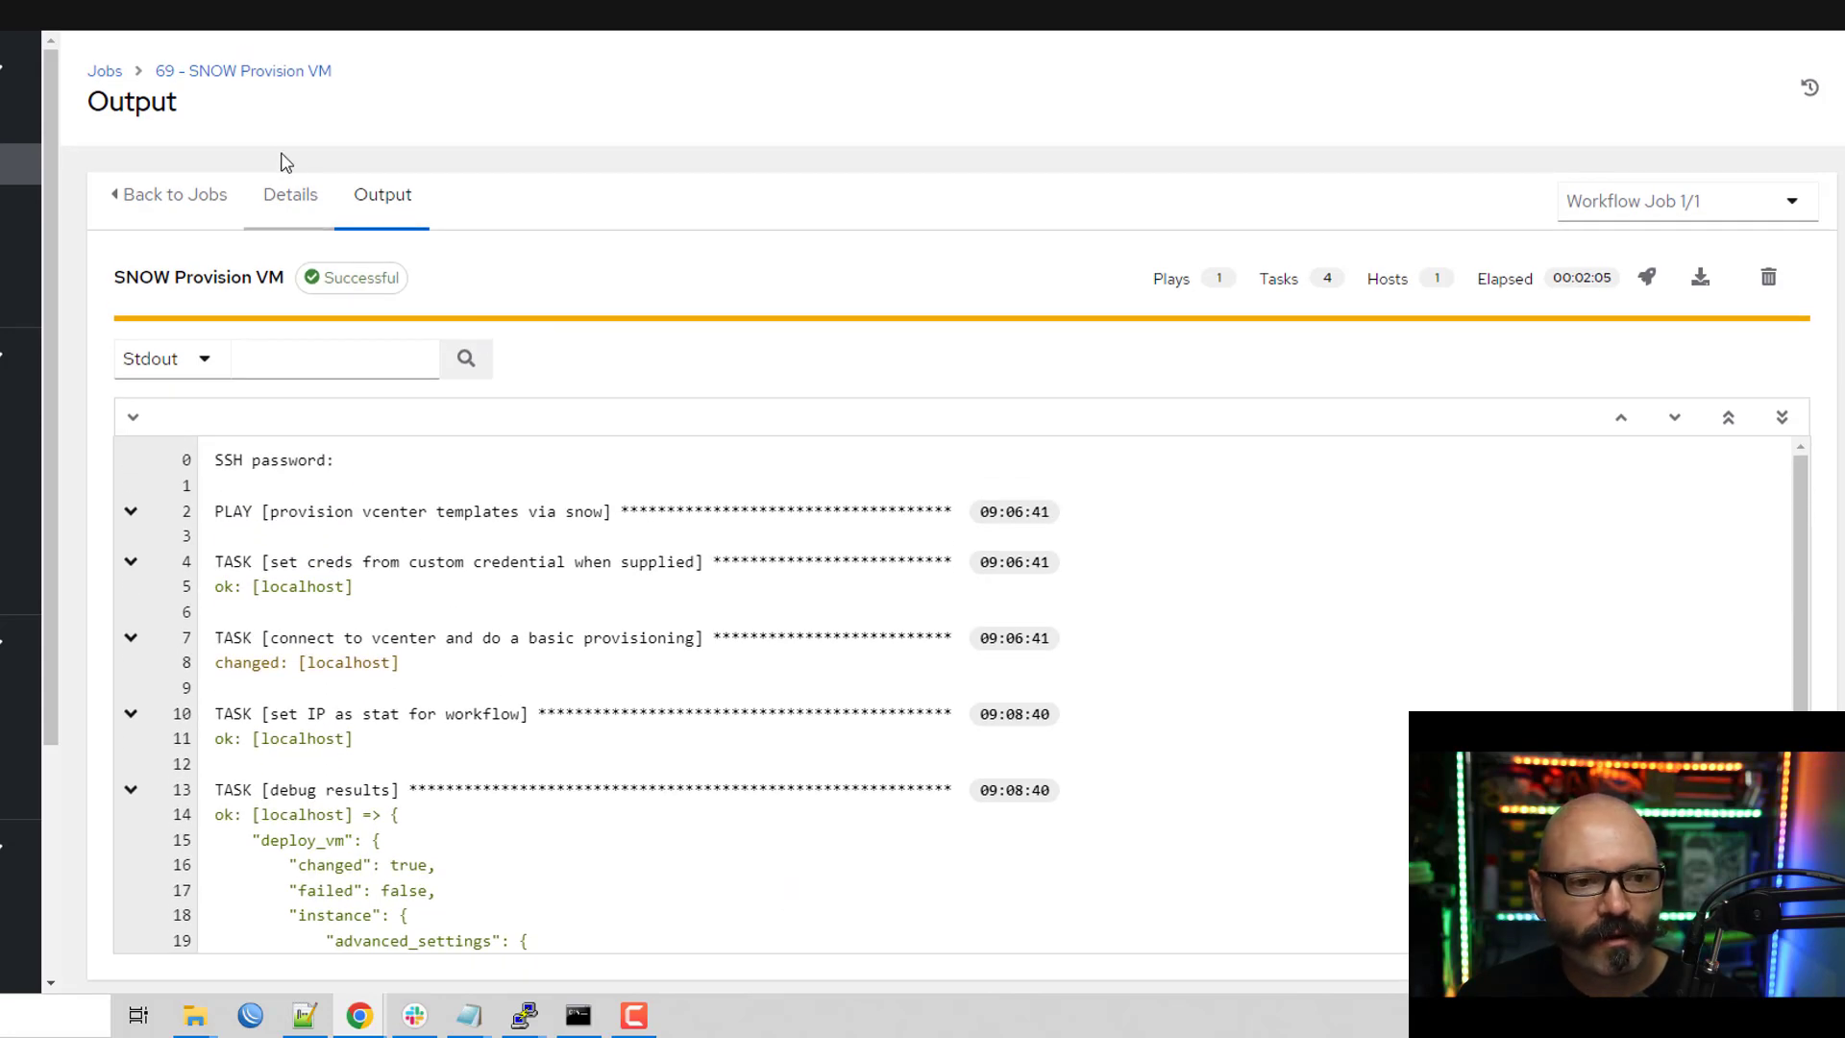
# - Reopen workflow job 68 from the jobs list and inspect the success and failure links after SNOW Provision VM
pyautogui.click(13, 165)
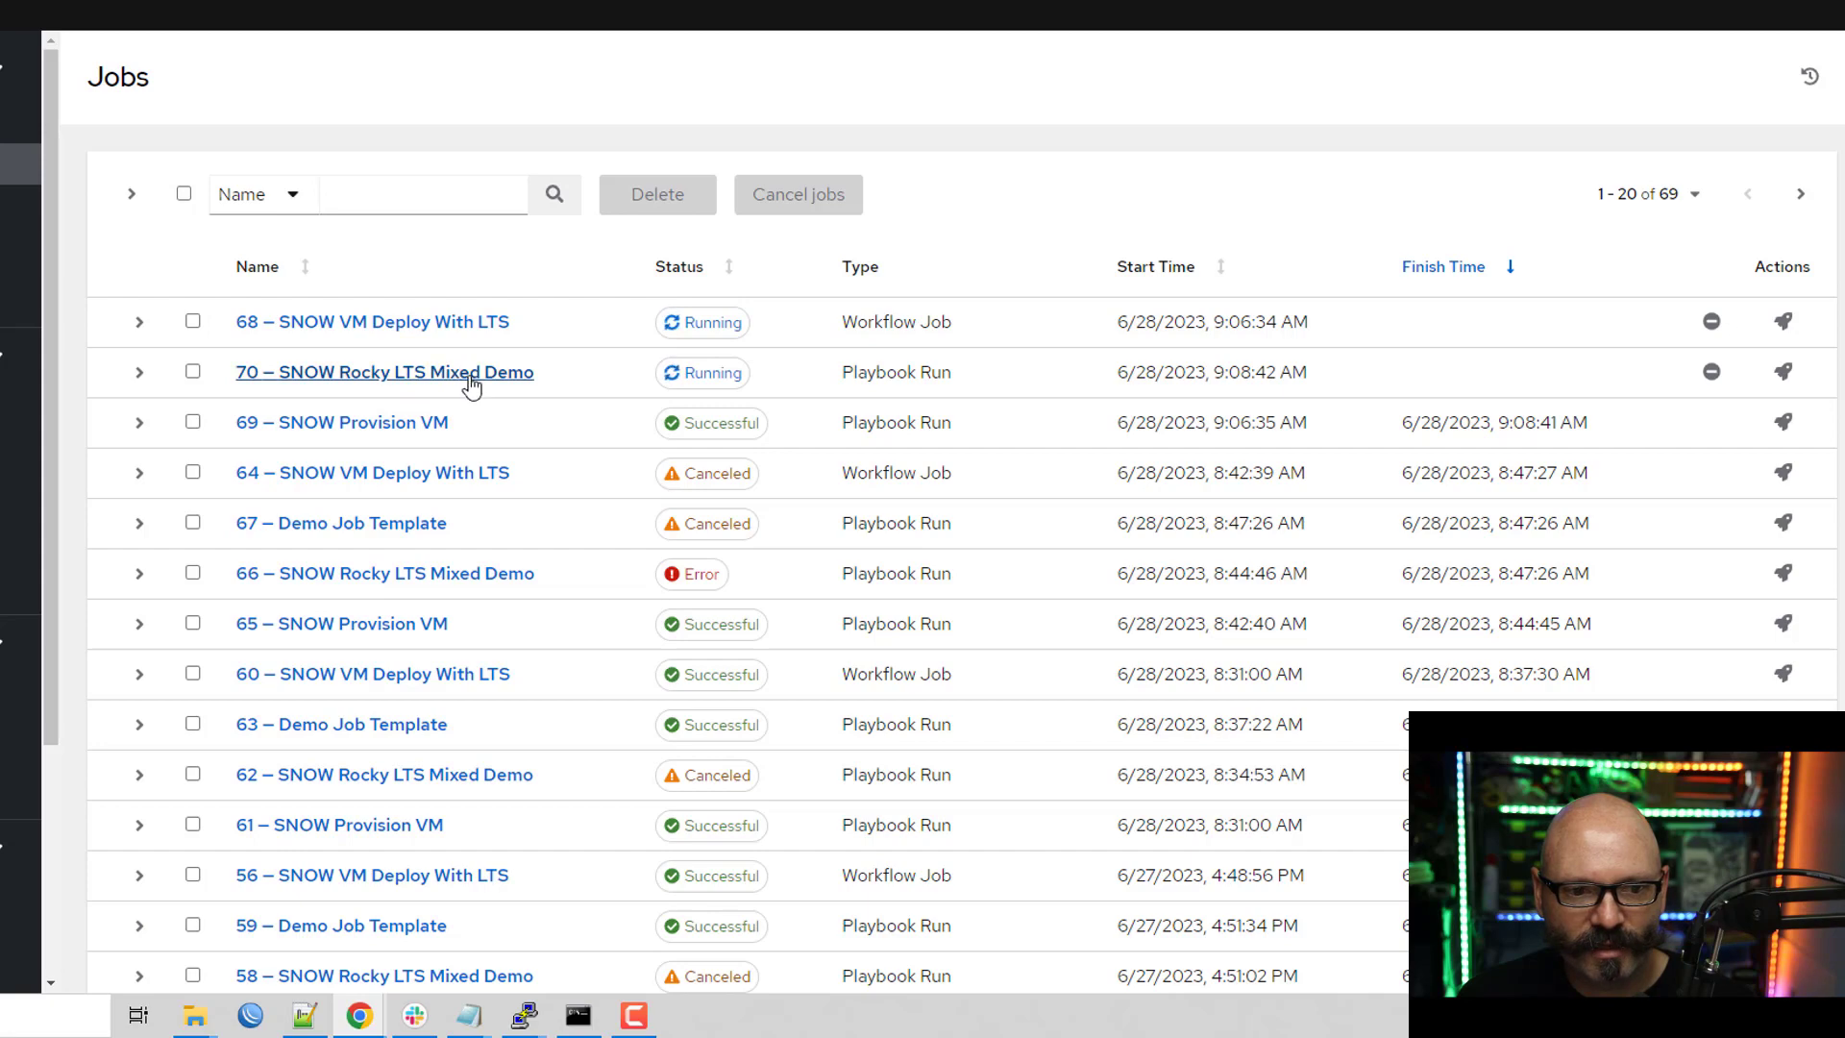
pyautogui.tripleClick(903, 317)
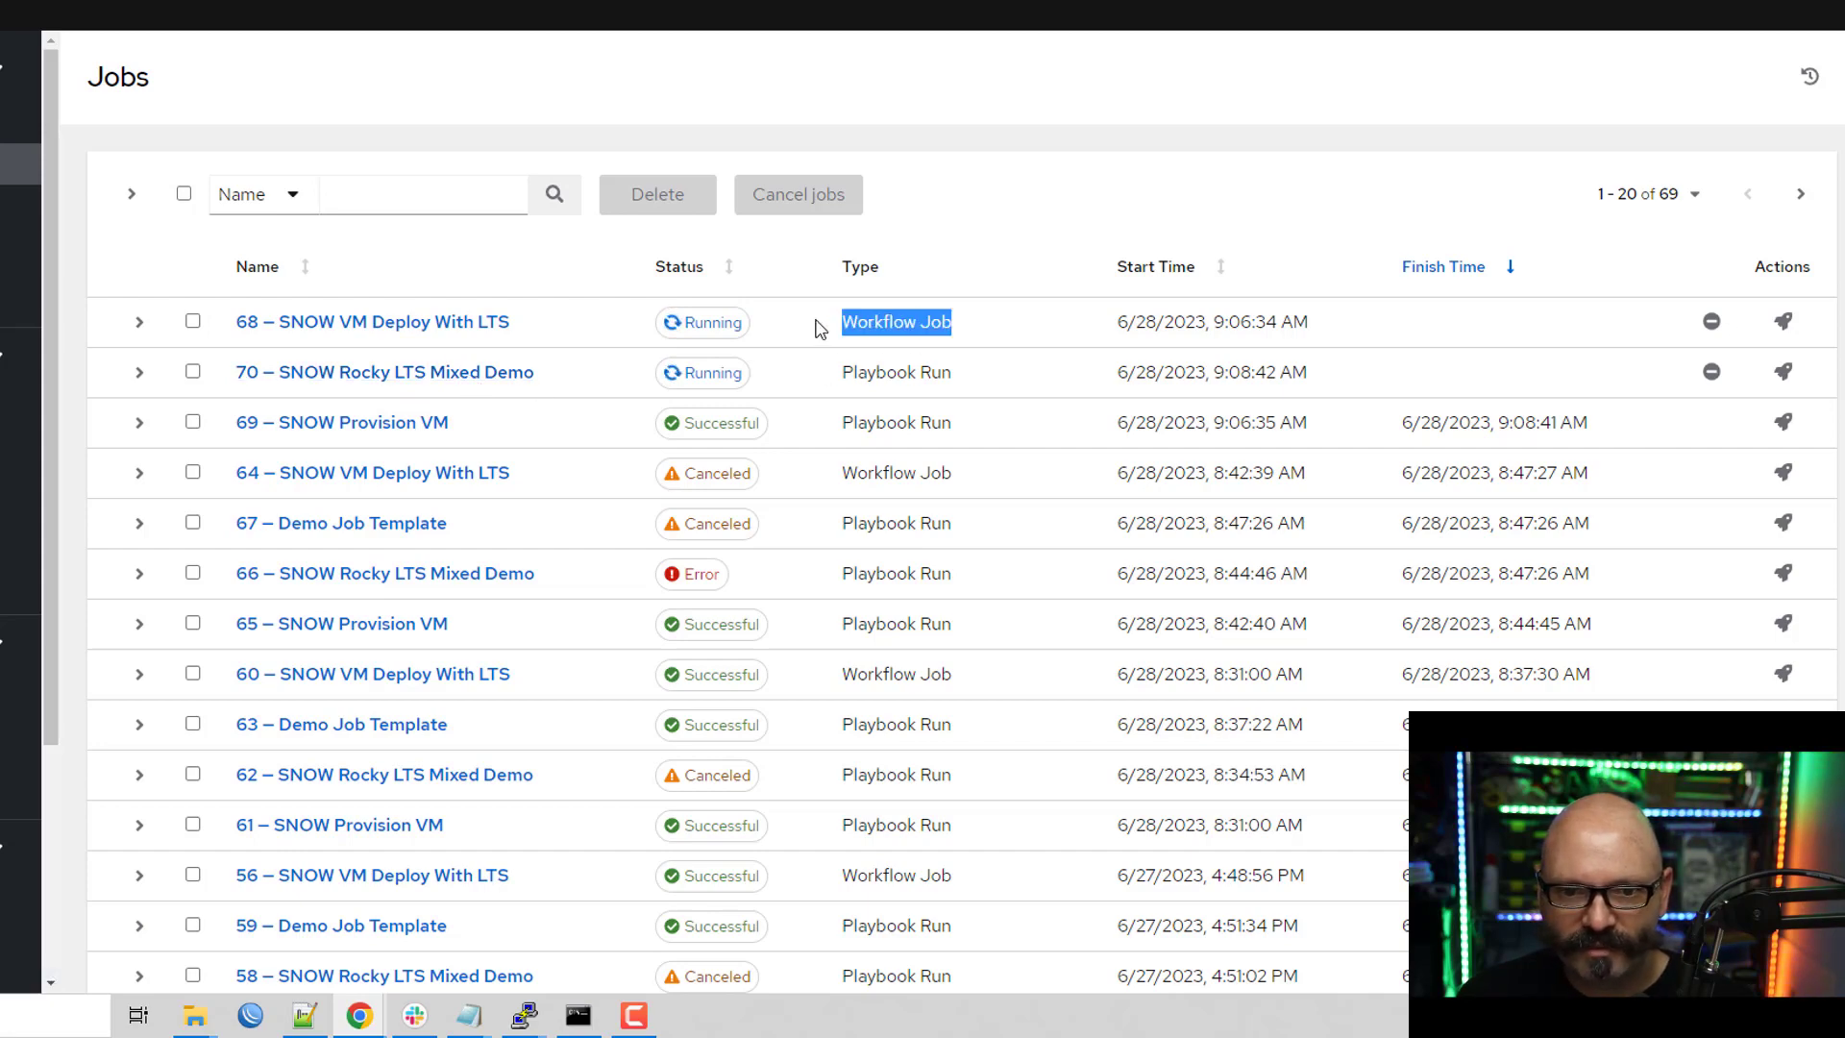
pyautogui.click(415, 332)
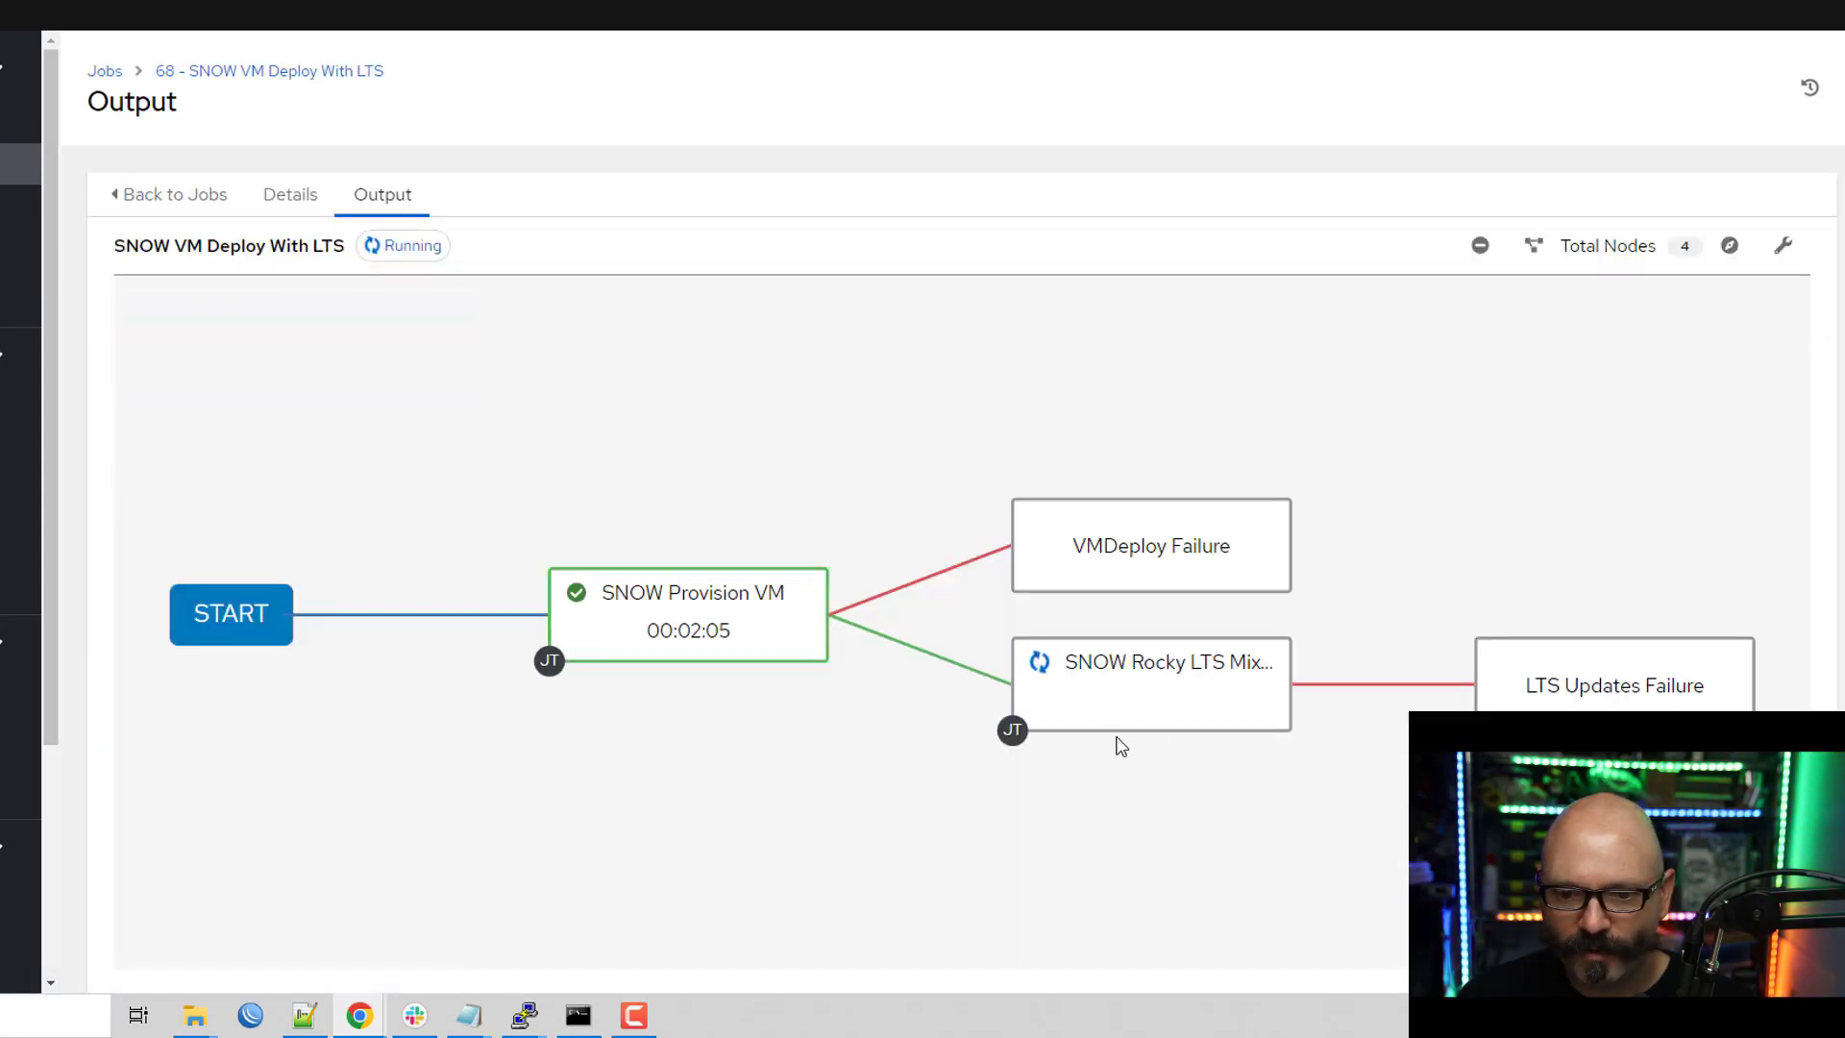
pyautogui.moveTo(1187, 704)
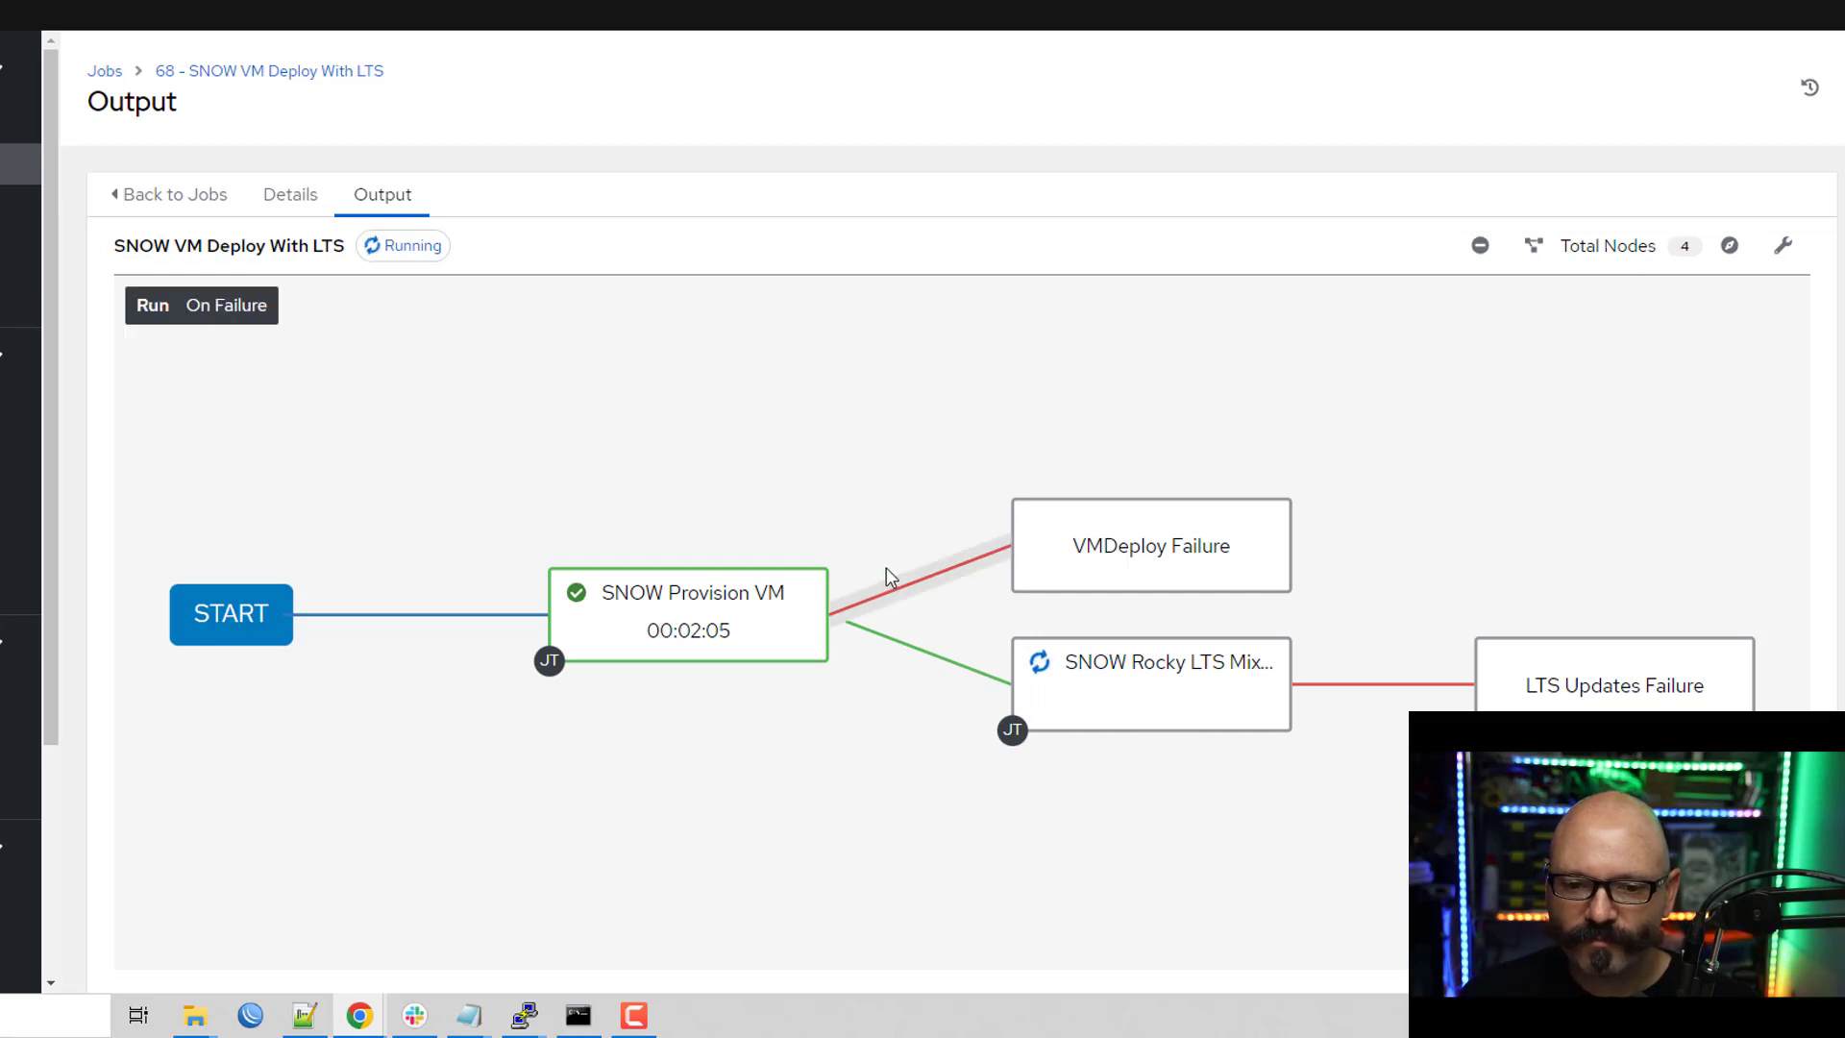
pyautogui.moveTo(925, 656)
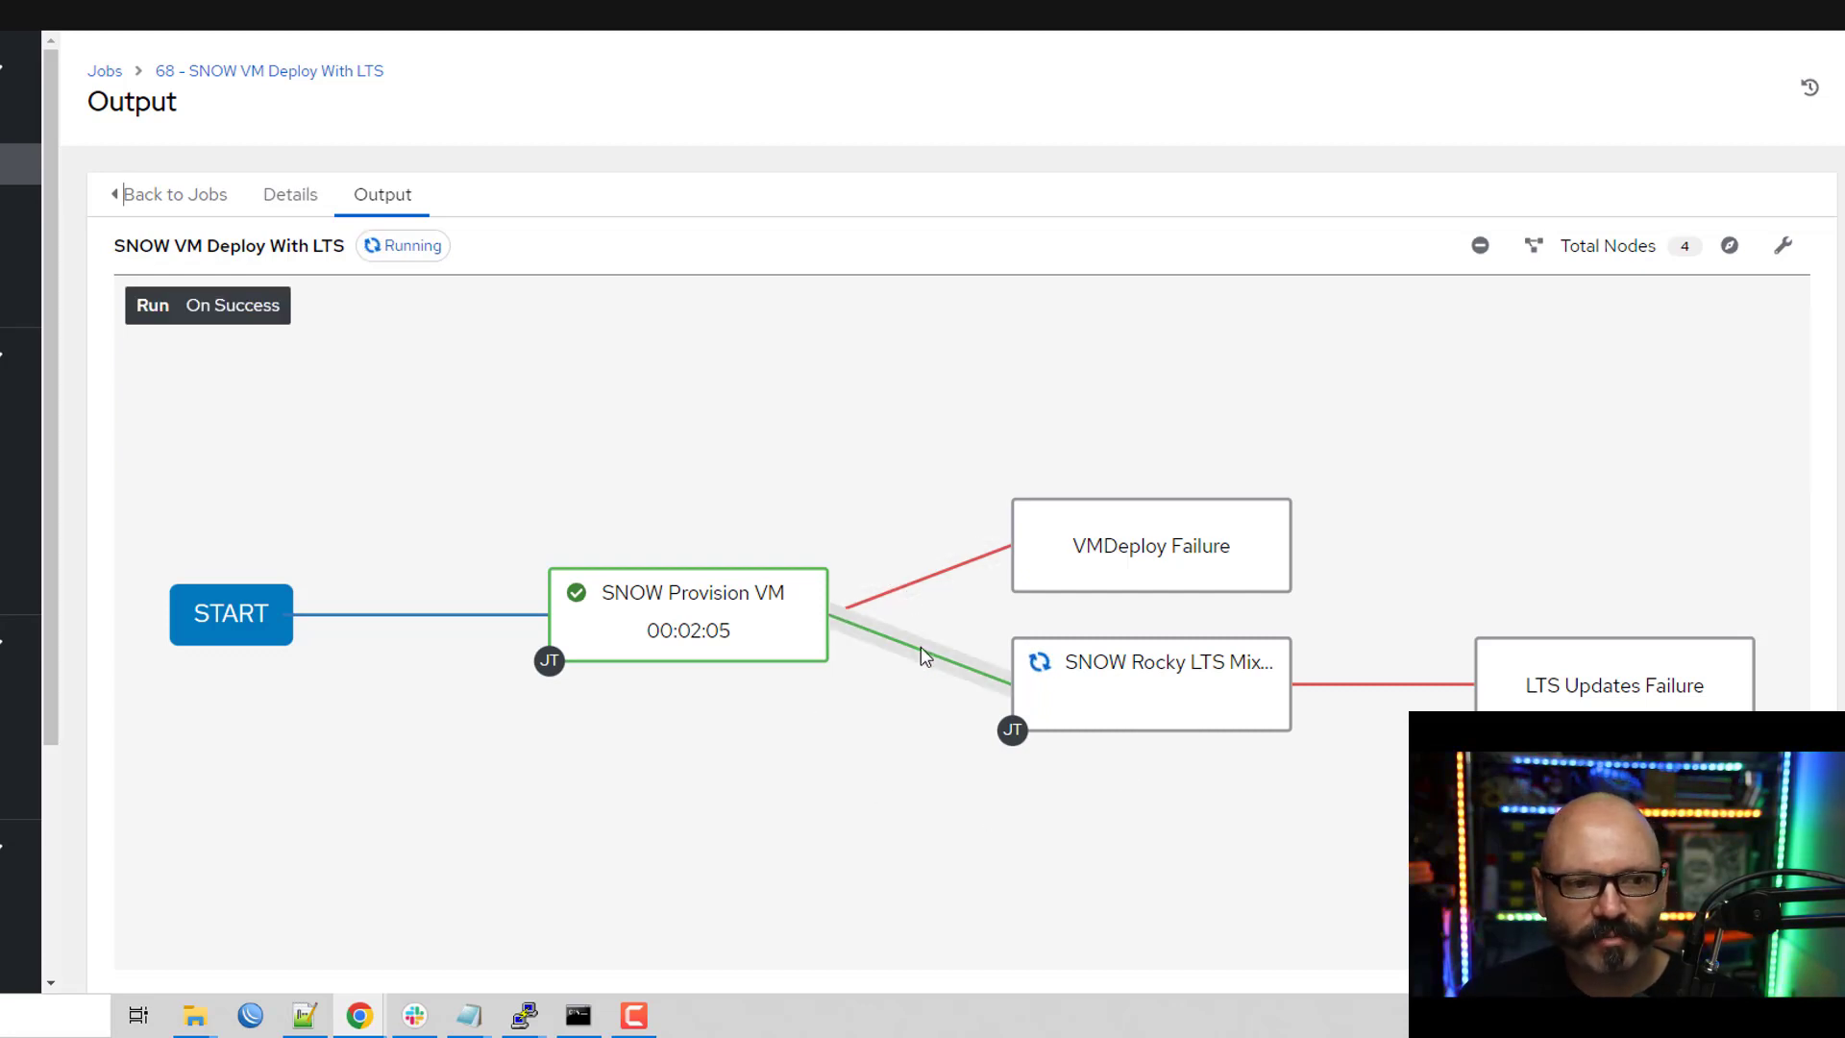
pyautogui.moveTo(1146, 680)
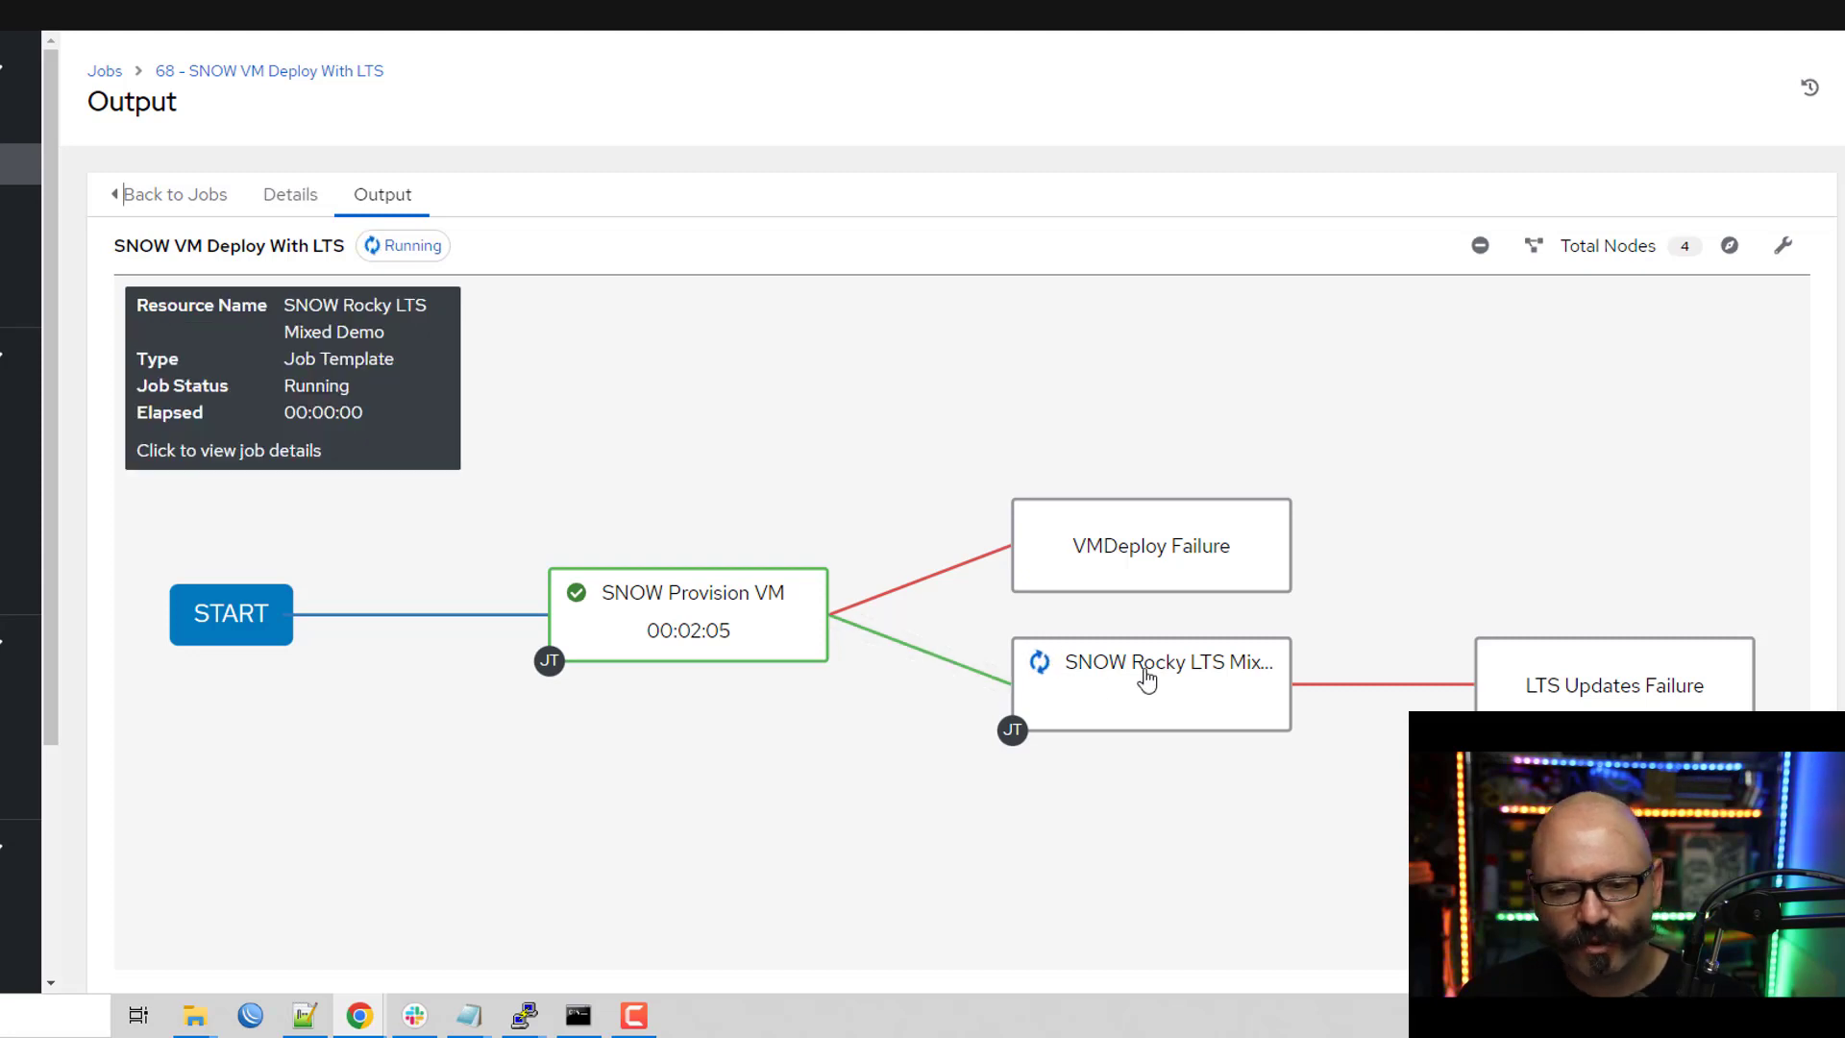
pyautogui.moveTo(910, 595)
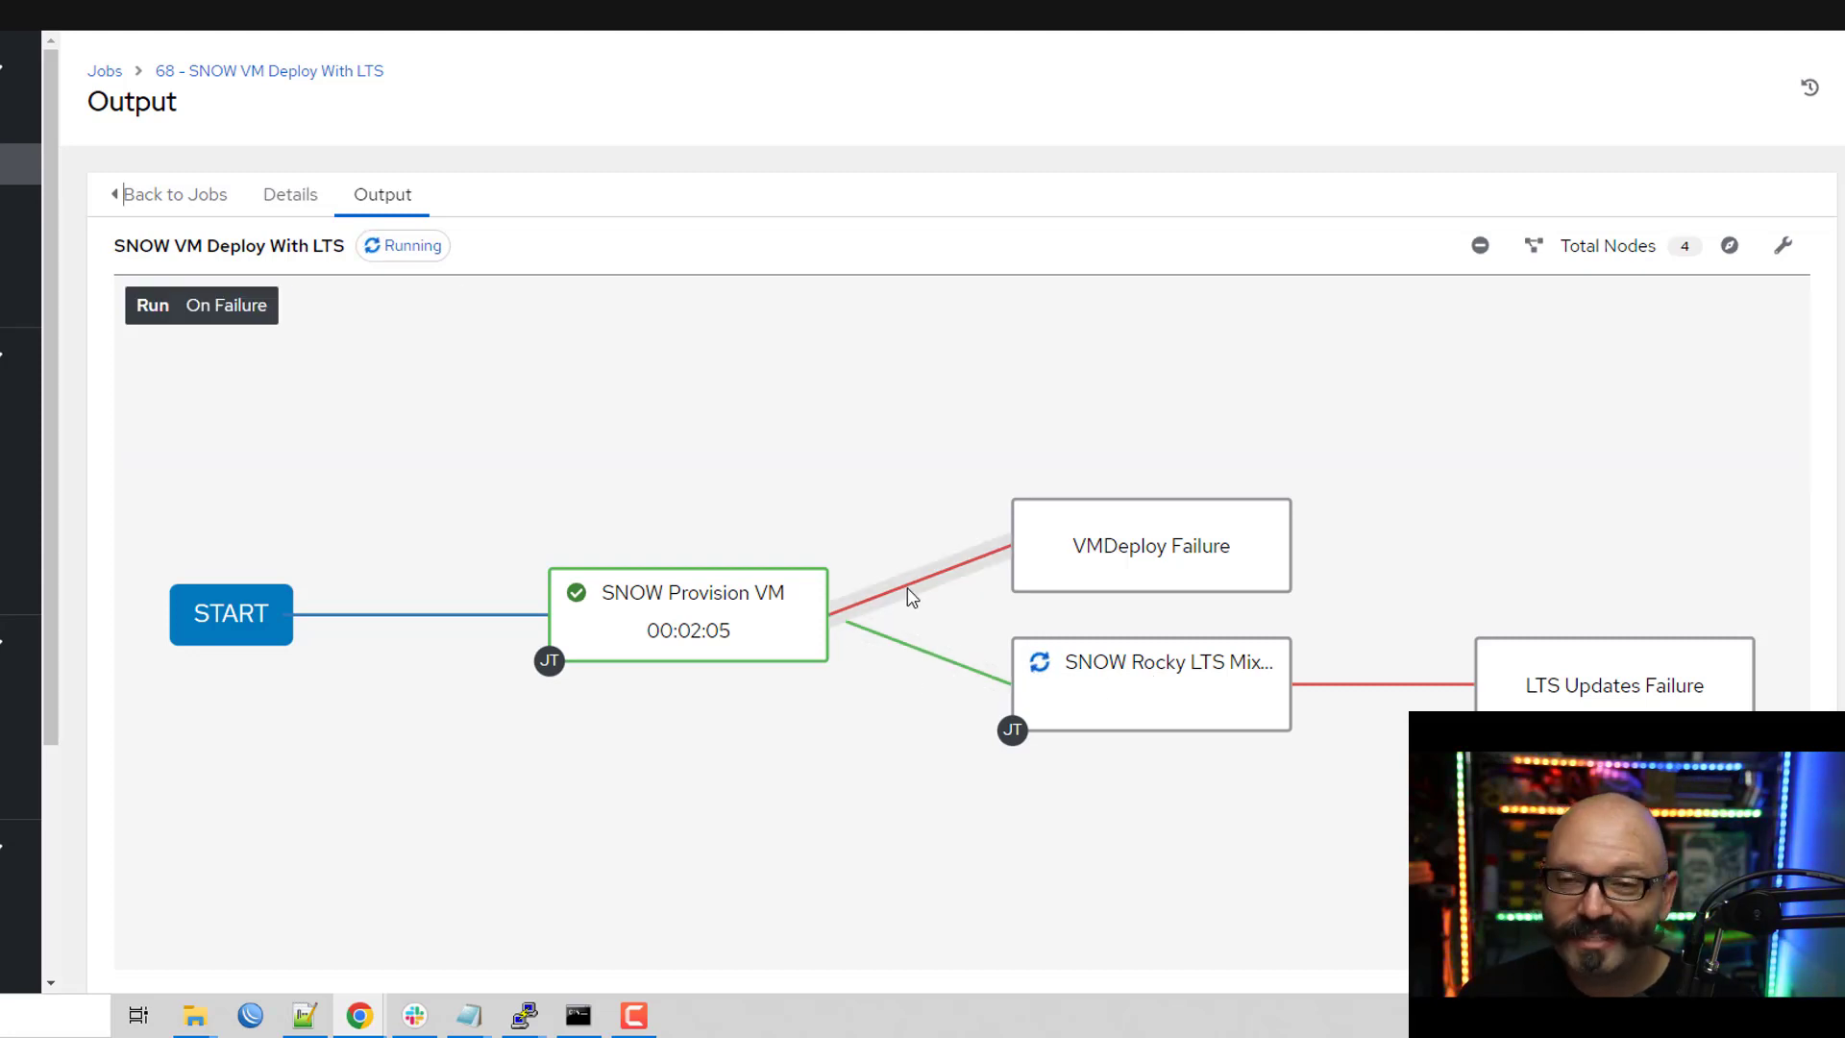